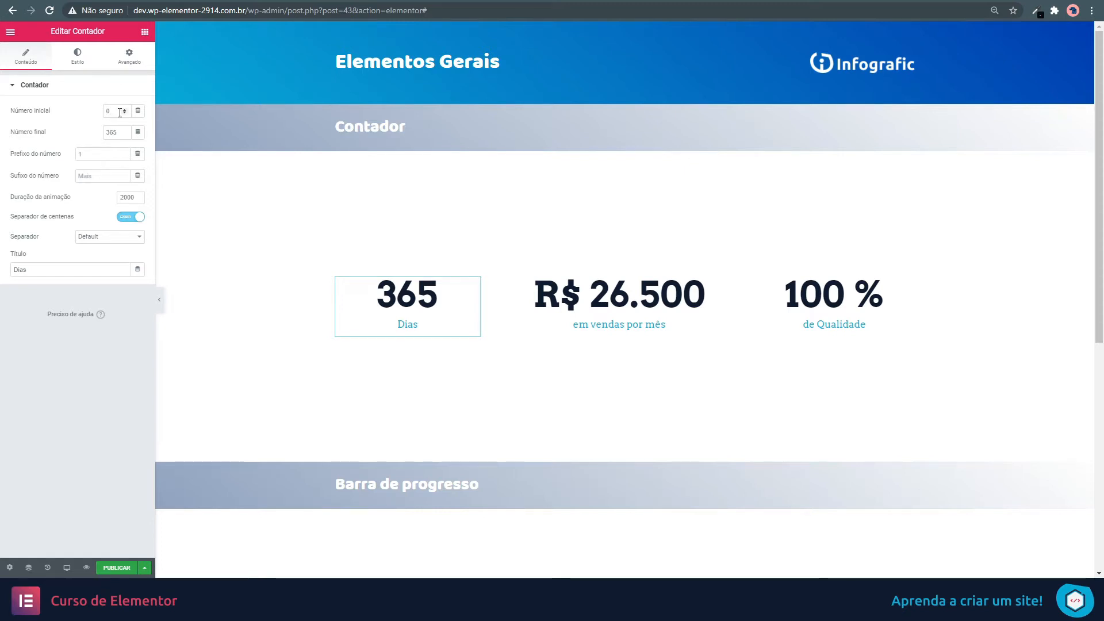
# Set the Dias counter's starting number to 10 and its animation duration to 5000.
pyautogui.write('10')
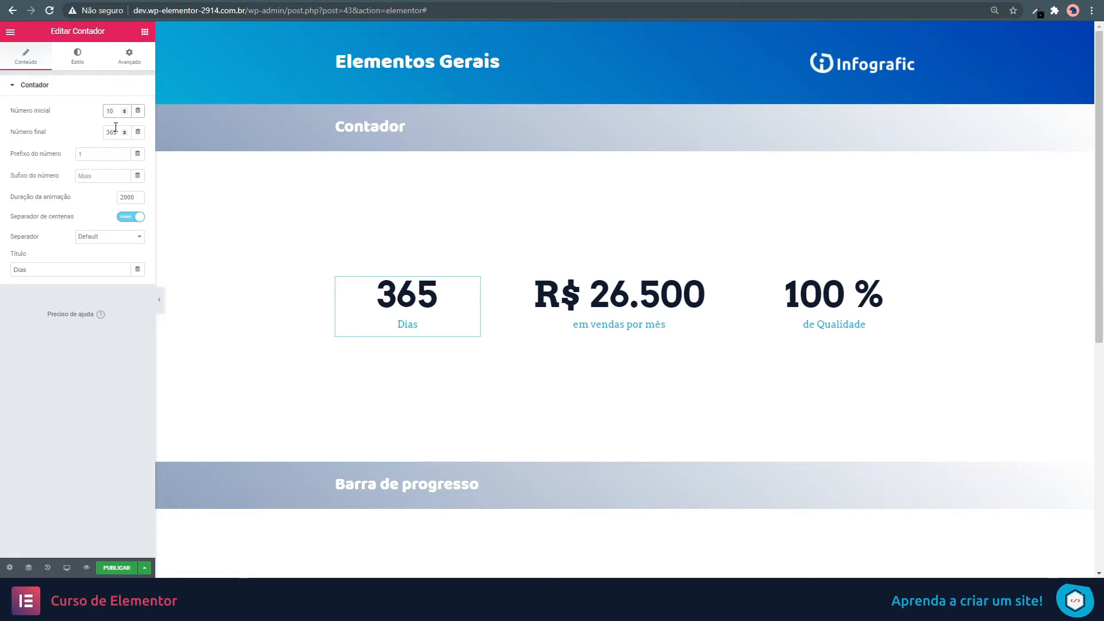
pyautogui.click(34, 198)
pyautogui.write('00')
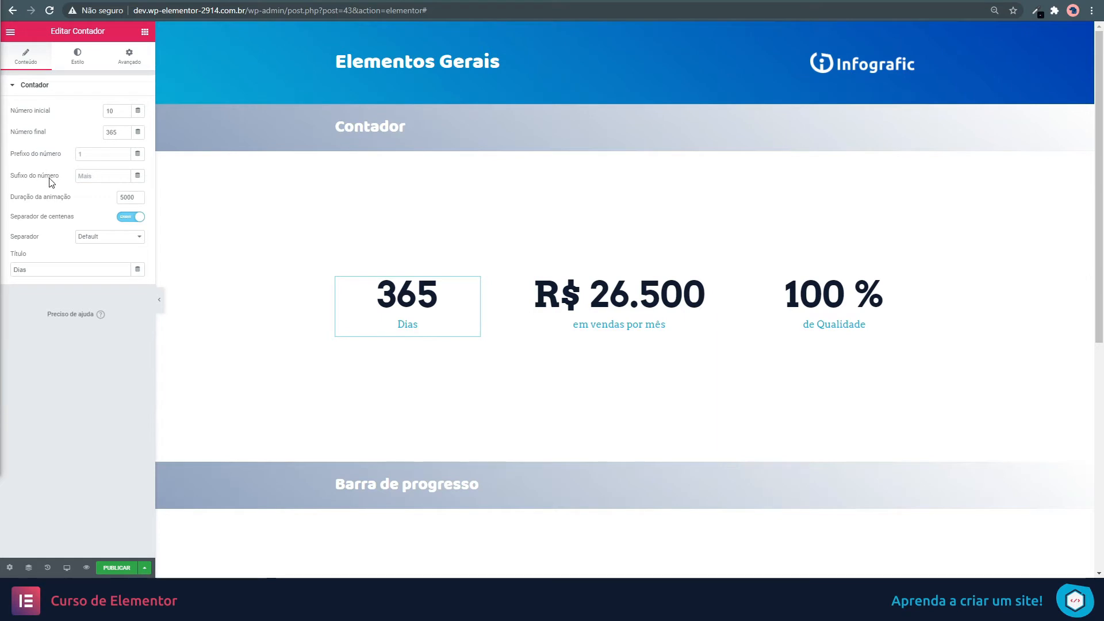
# Set the number prefix of the "em vendas por mês" counter to R$ with no trailing space.
pyautogui.click(742, 287)
pyautogui.doubleClick(97, 154)
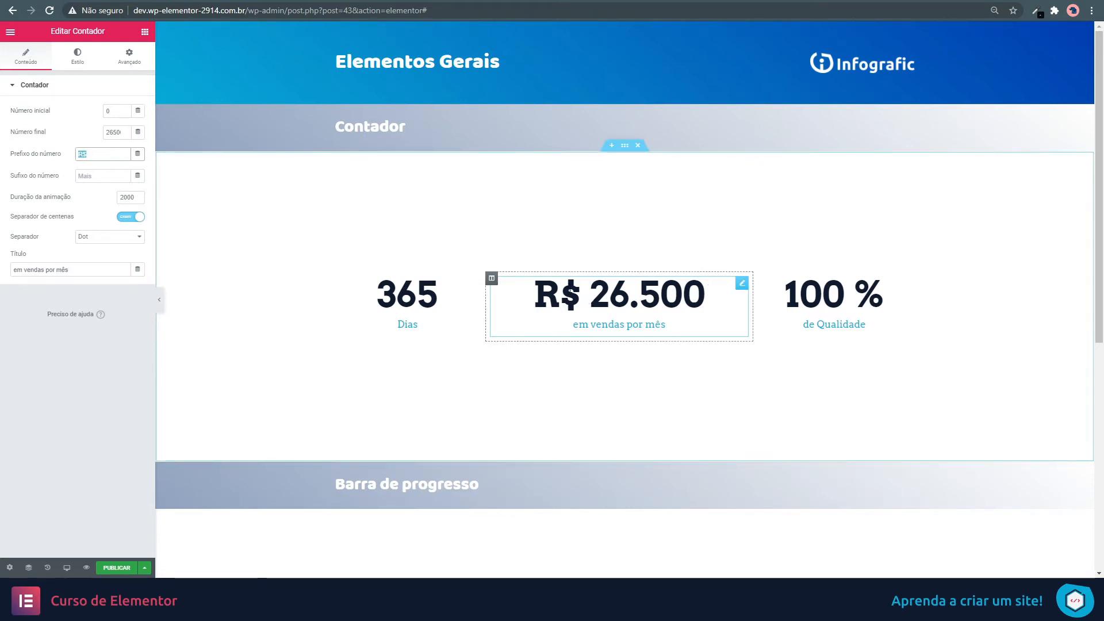
pyautogui.press('BackSpace')
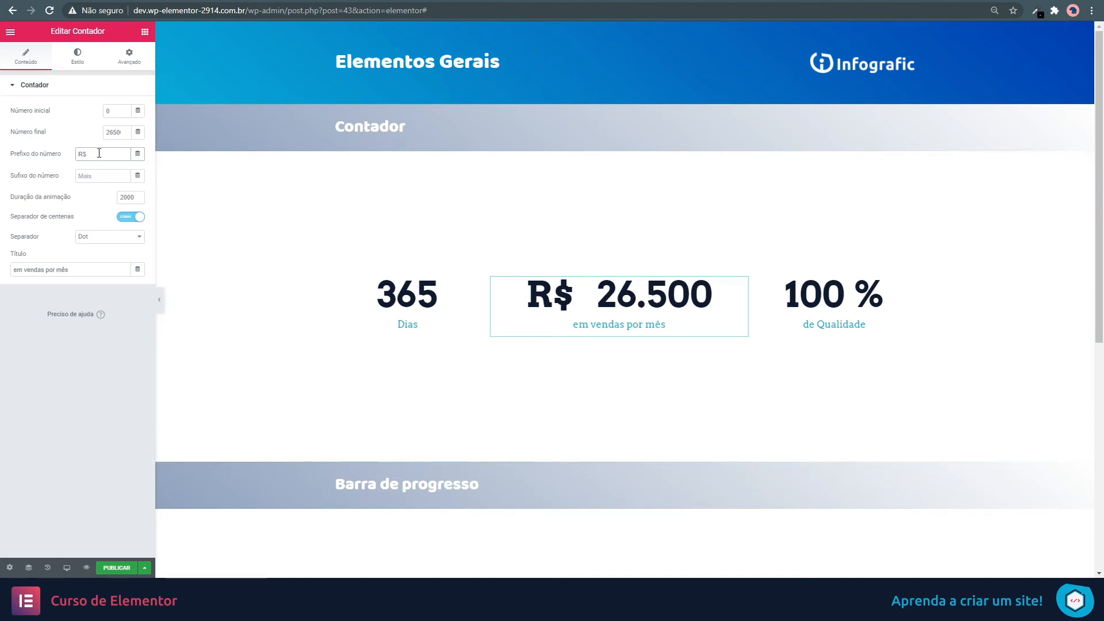
pyautogui.press('BackSpace')
pyautogui.press('BackSpace')
pyautogui.press('BackSpace')
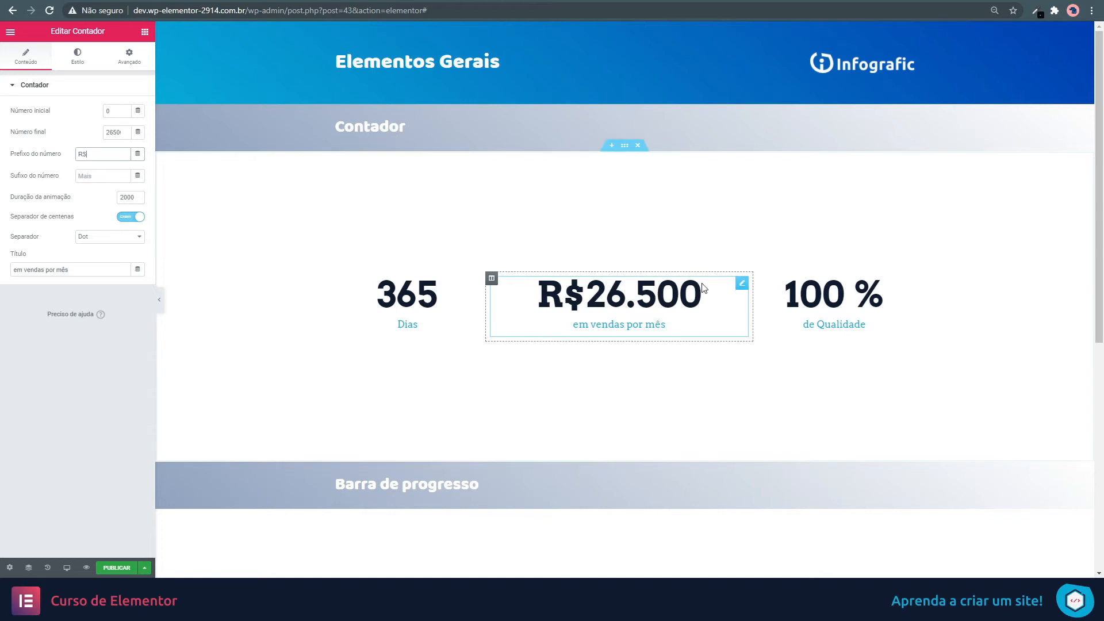
# Try the Default, Dot and Space thousands separators on the "em vendas por mês" counter, ending on Dot.
pyautogui.moveTo(107, 134); pyautogui.dragTo(129, 136)
pyautogui.click(111, 133)
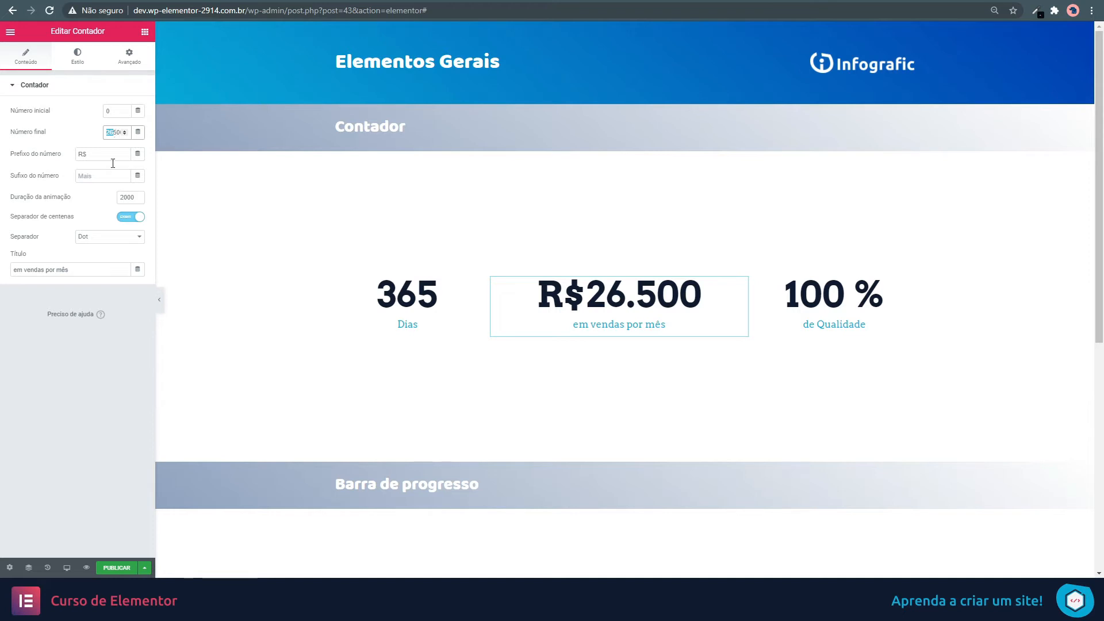
pyautogui.click(109, 239)
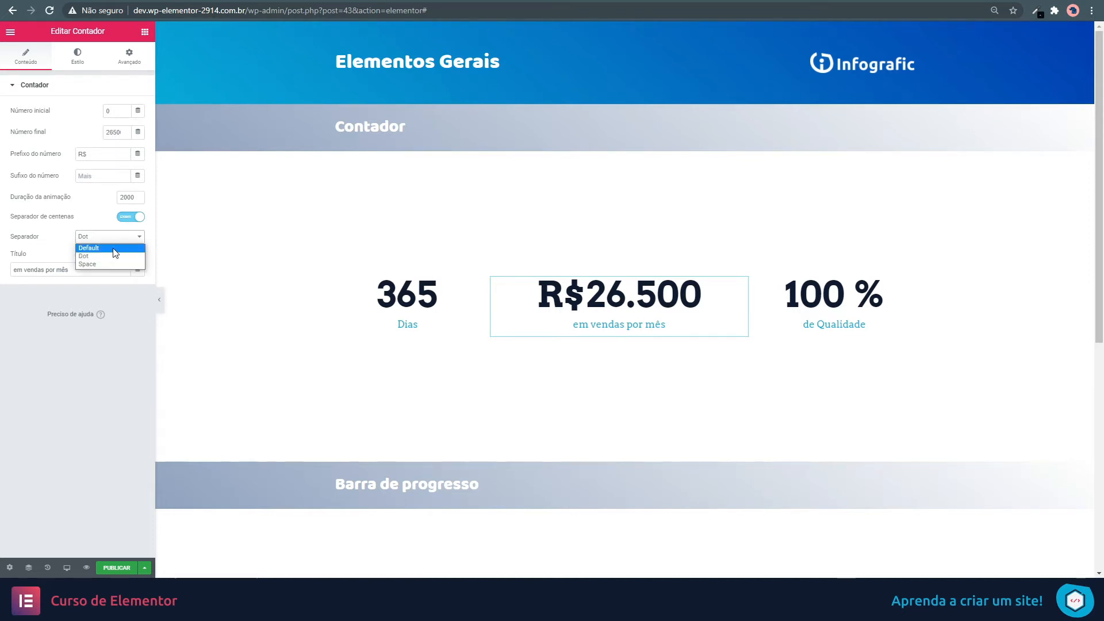
pyautogui.click(116, 248)
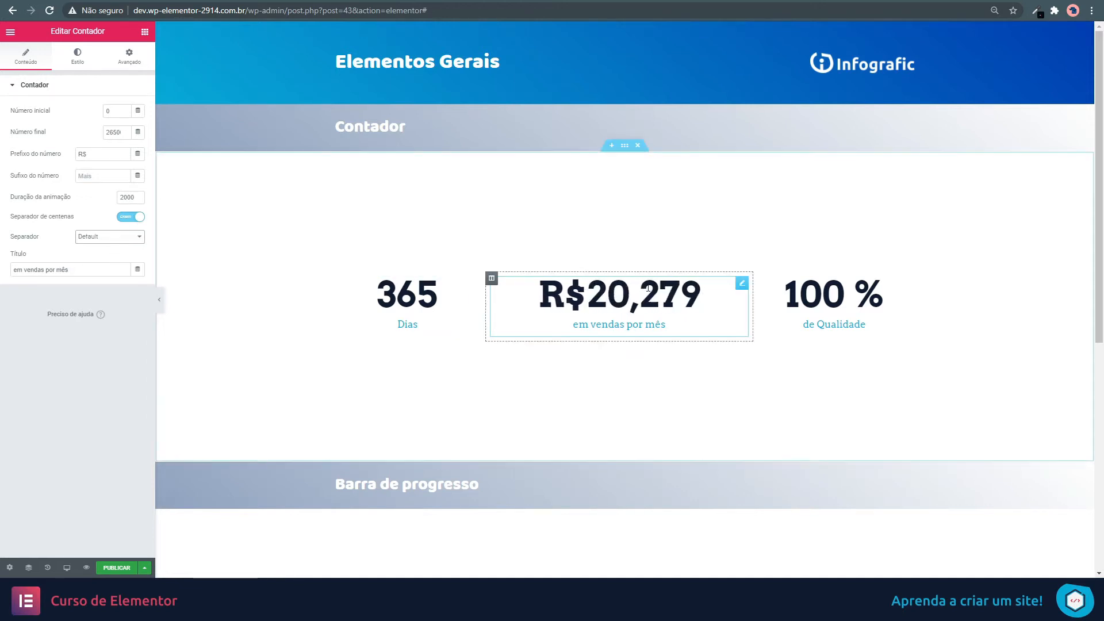
pyautogui.click(106, 237)
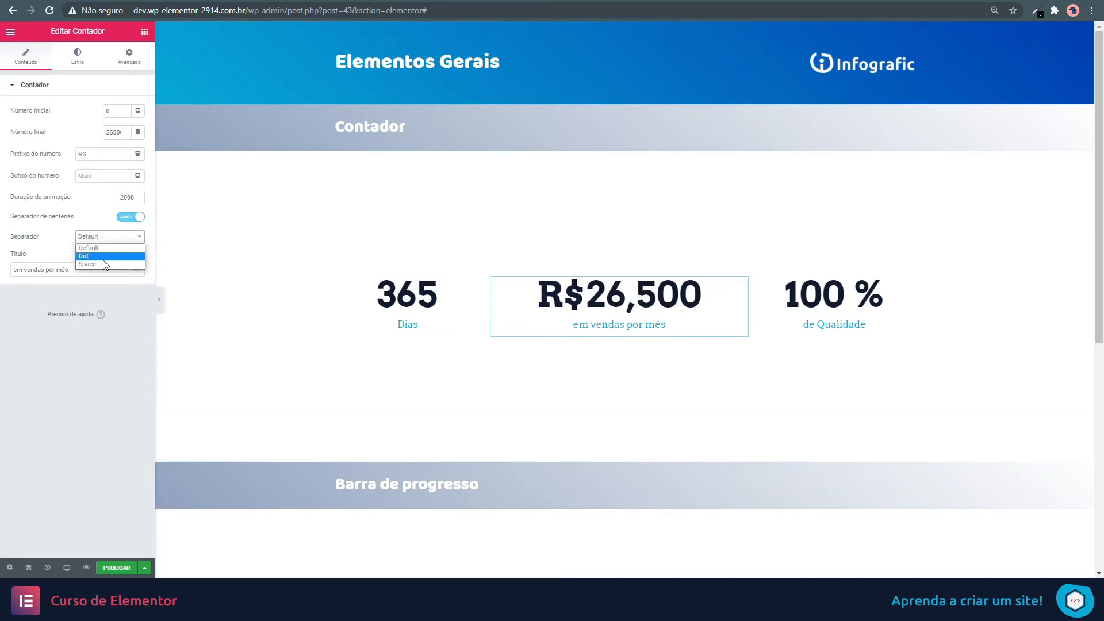
pyautogui.click(100, 256)
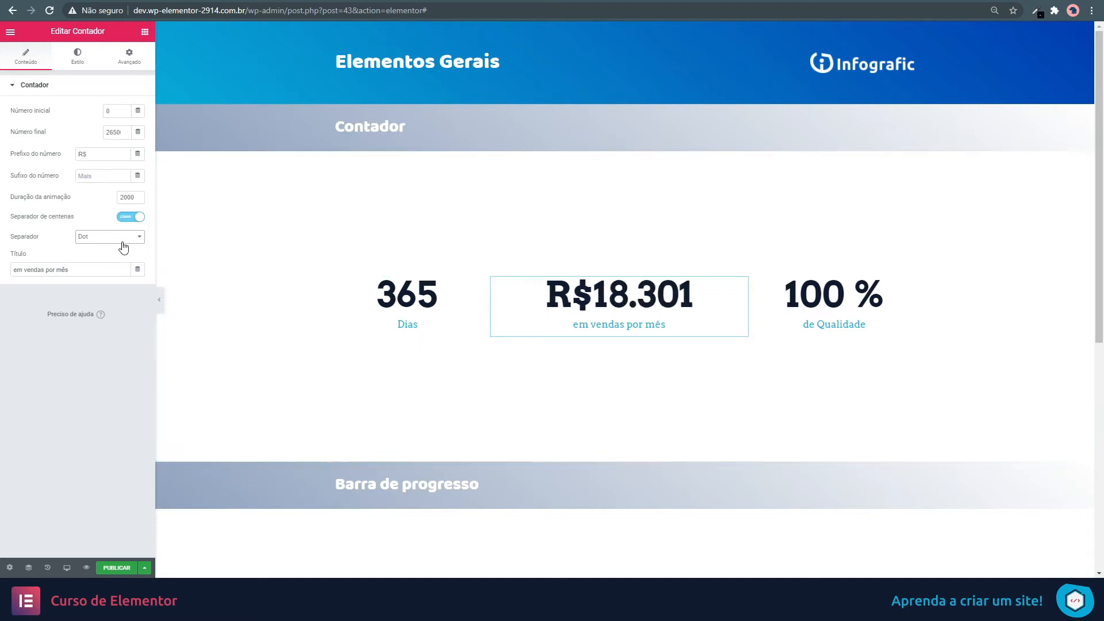
pyautogui.click(119, 237)
pyautogui.click(98, 264)
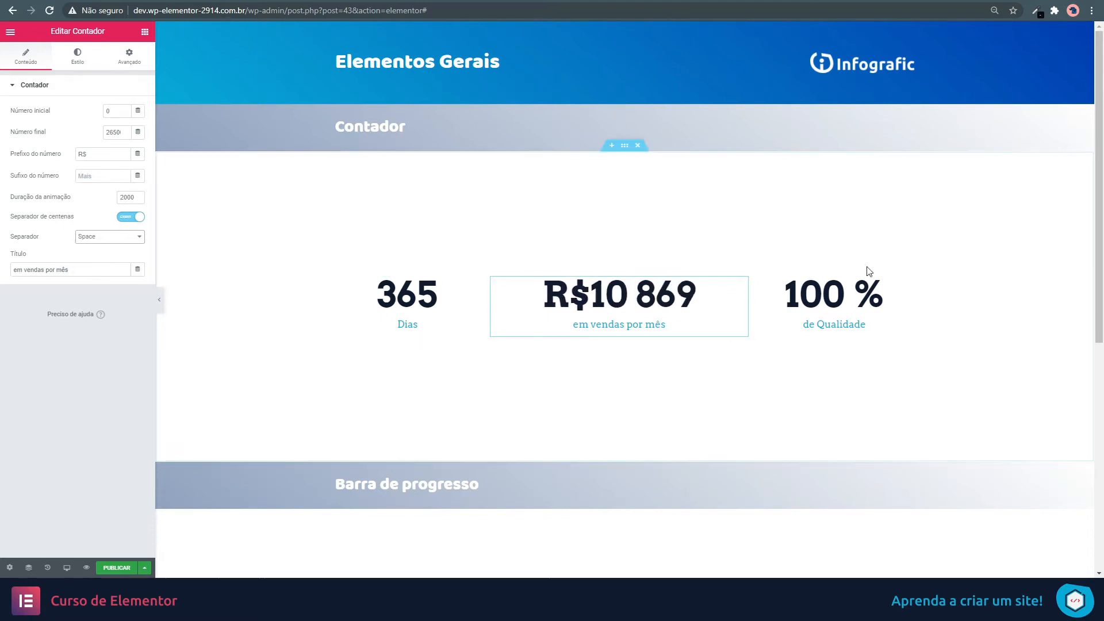
pyautogui.click(118, 237)
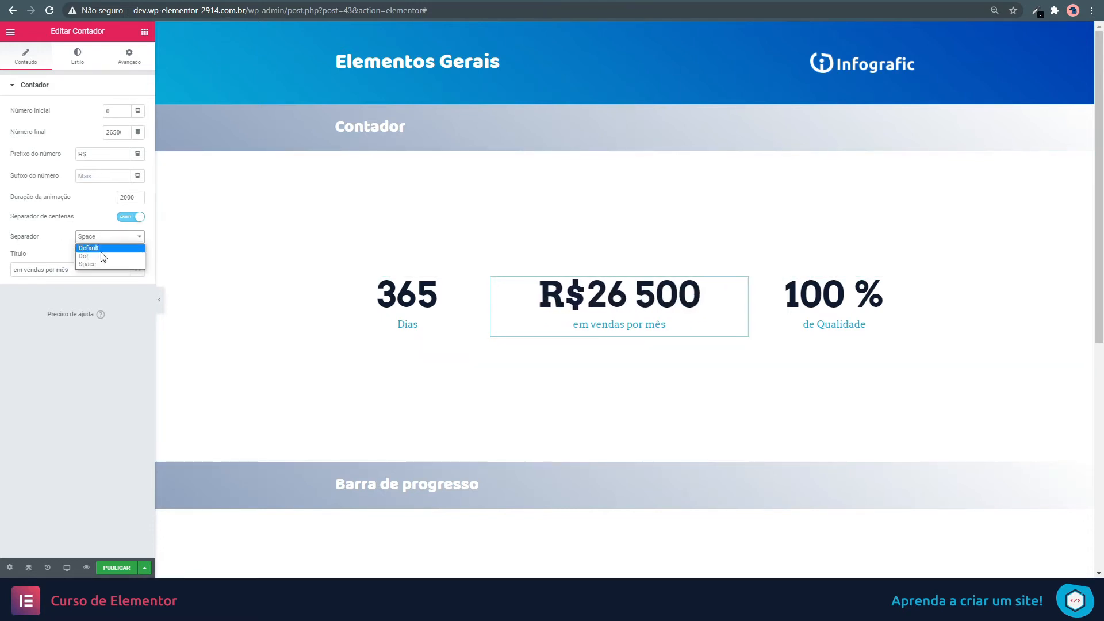
pyautogui.click(102, 248)
pyautogui.click(91, 238)
pyautogui.click(92, 256)
# Open the "de Qualidade" counter and examine its final number, suffix and title settings.
pyautogui.click(879, 327)
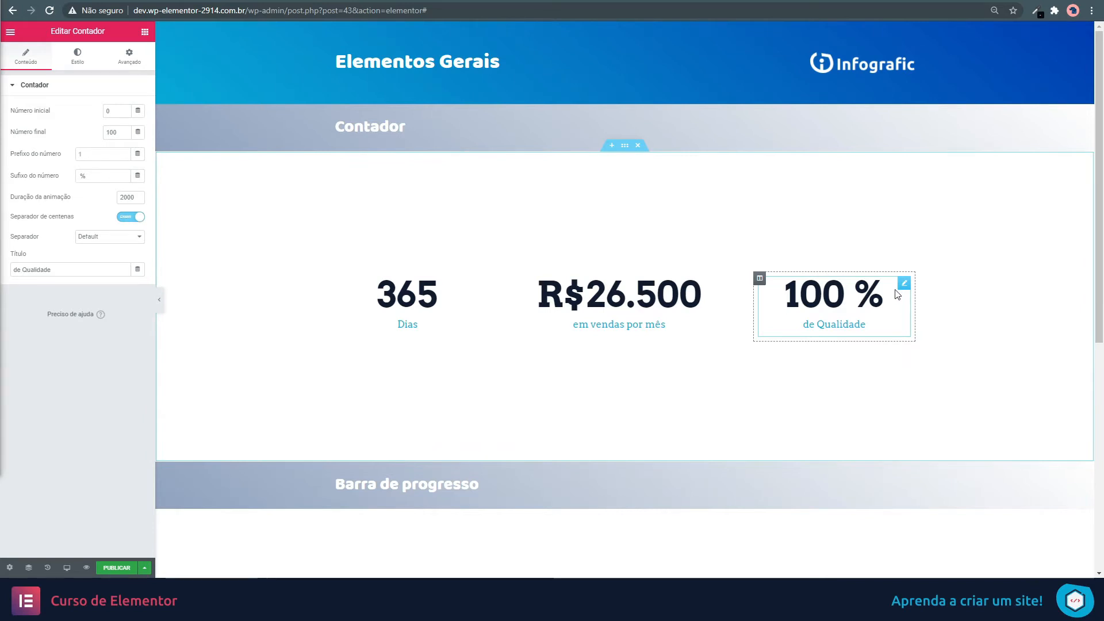
pyautogui.click(88, 174)
pyautogui.click(118, 131)
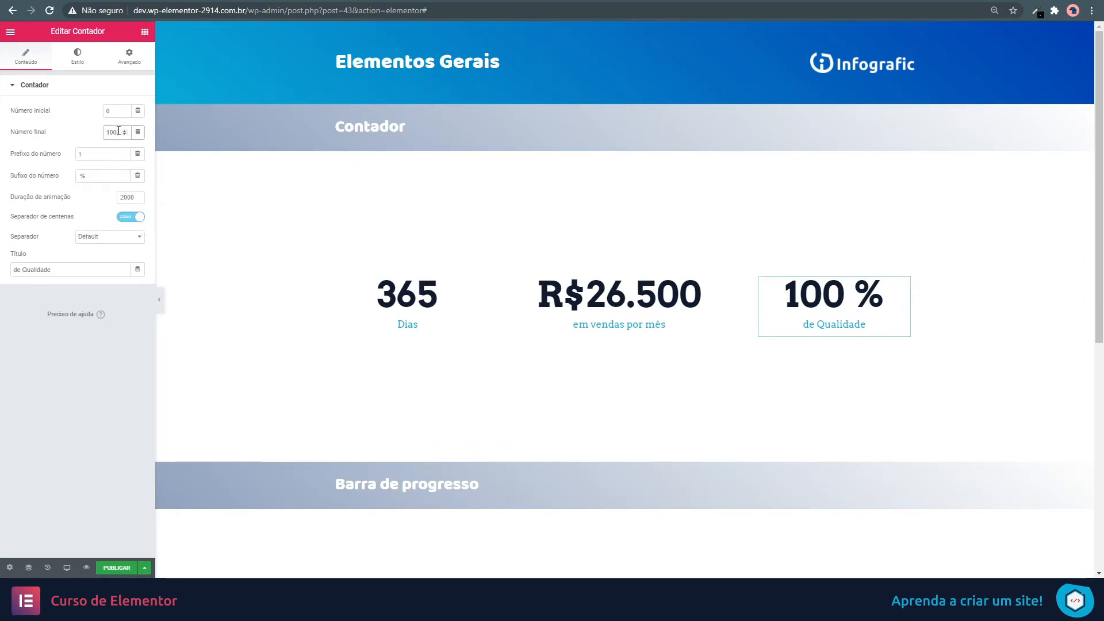
pyautogui.click(78, 174)
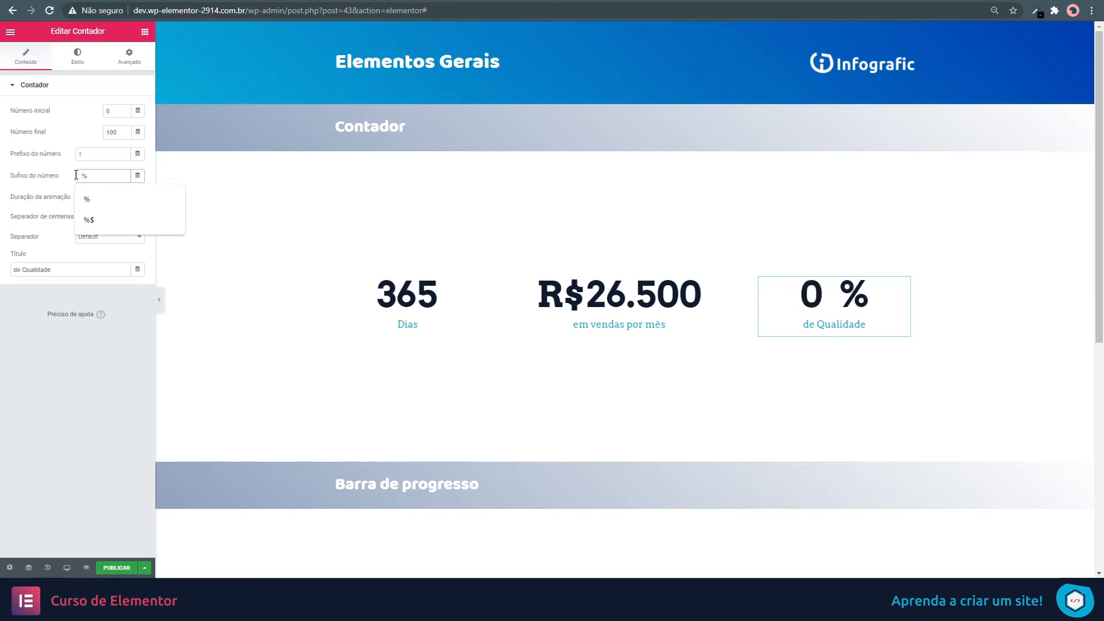
pyautogui.press('BackSpace')
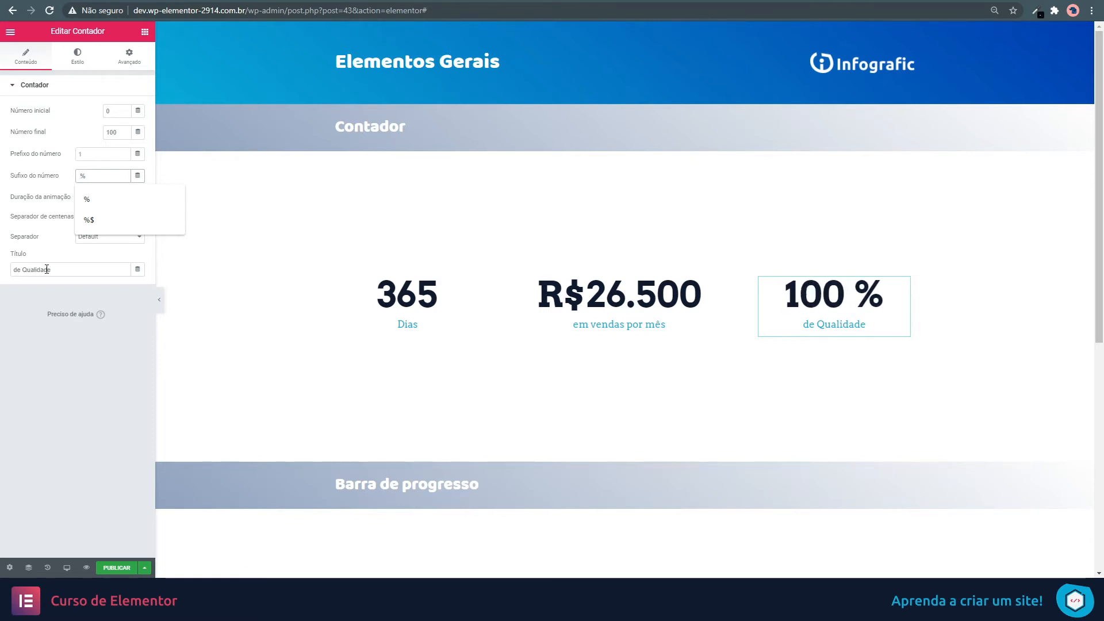
pyautogui.click(75, 269)
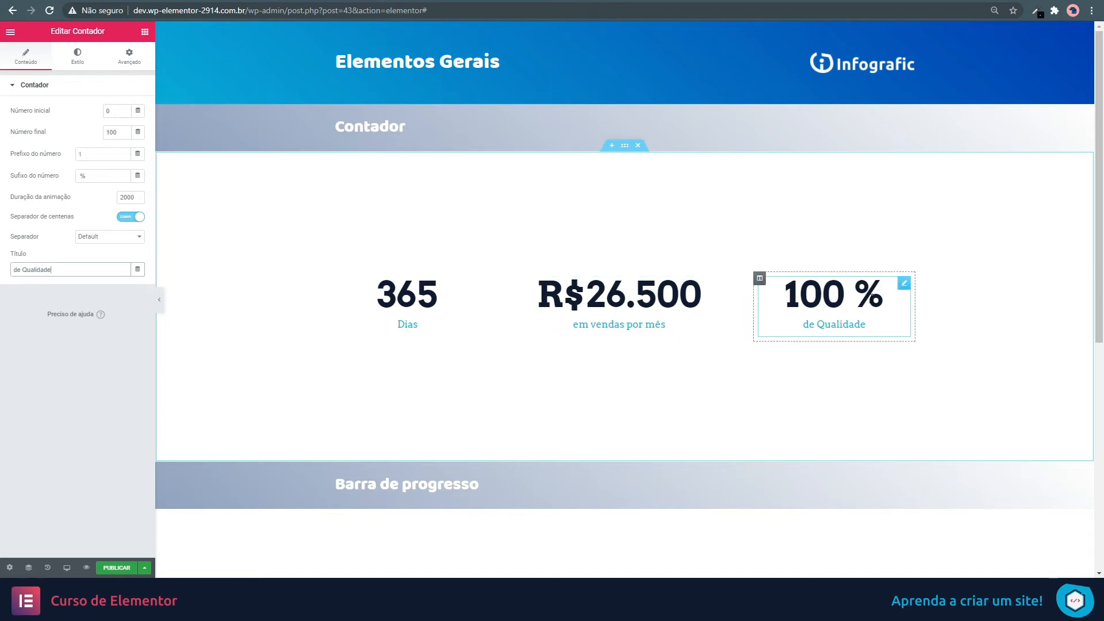
pyautogui.tripleClick(57, 269)
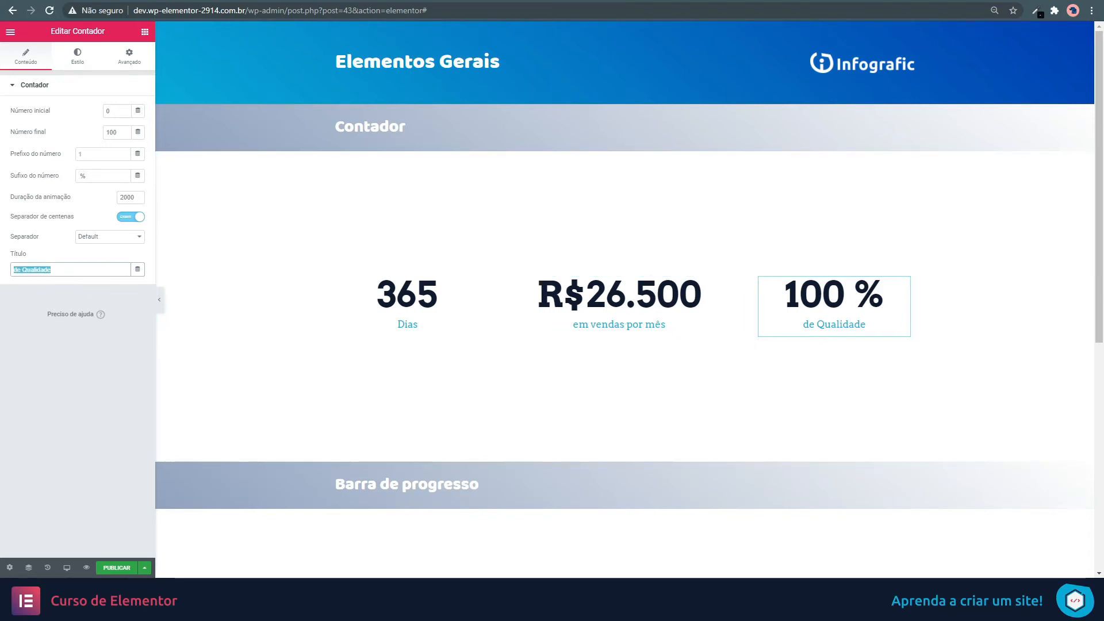
# Examine the number and title style options of the "de Qualidade" counter and raise the browser zoom one level.
pyautogui.click(84, 66)
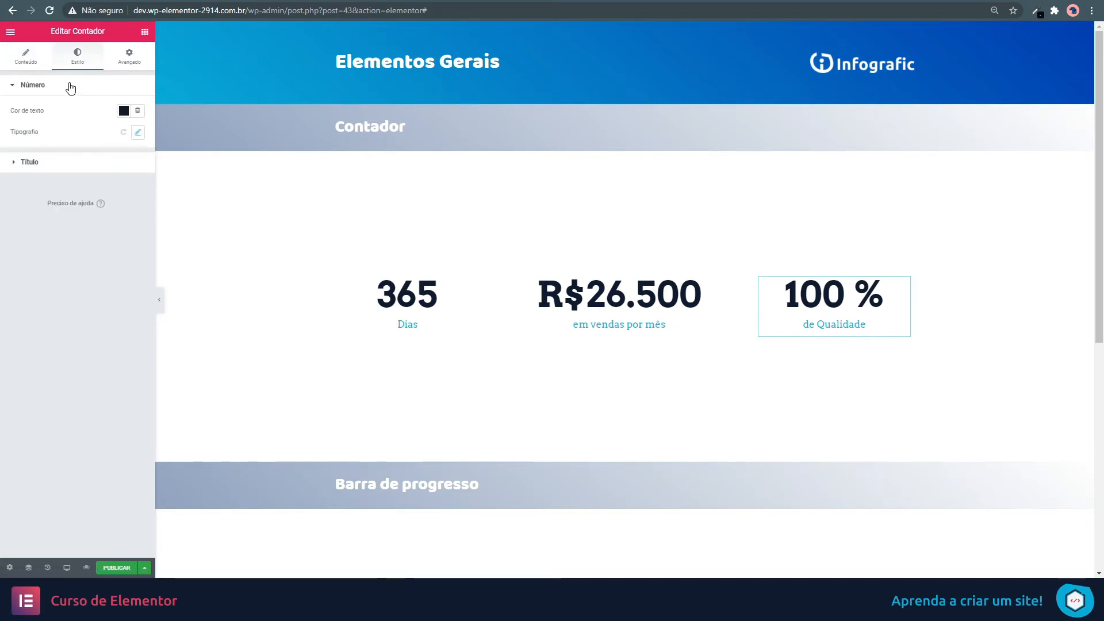
pyautogui.click(61, 167)
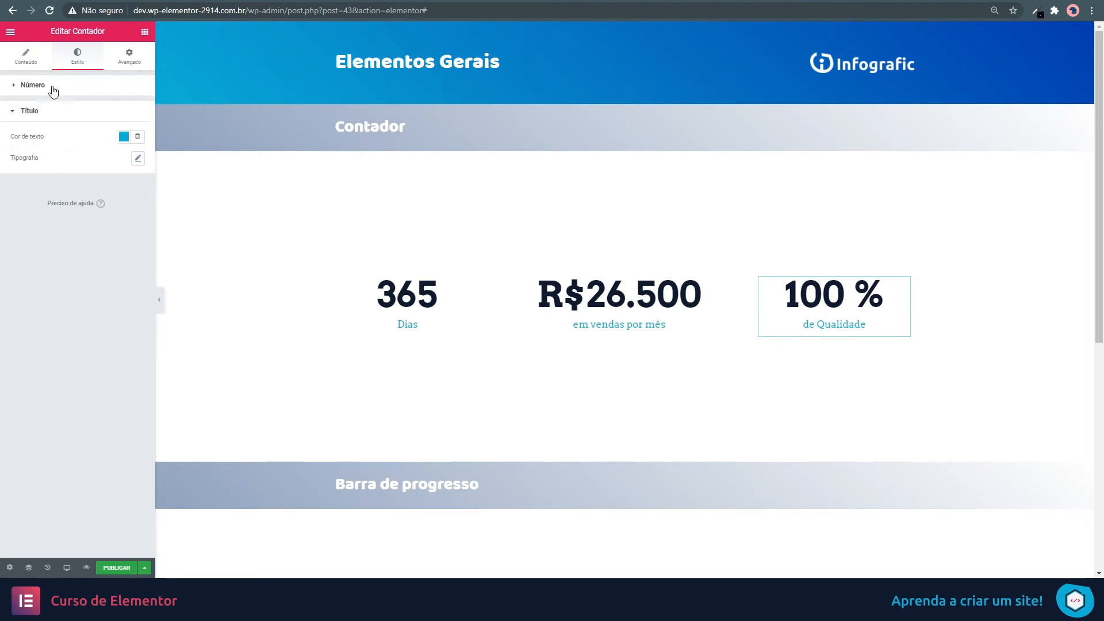
pyautogui.click(53, 91)
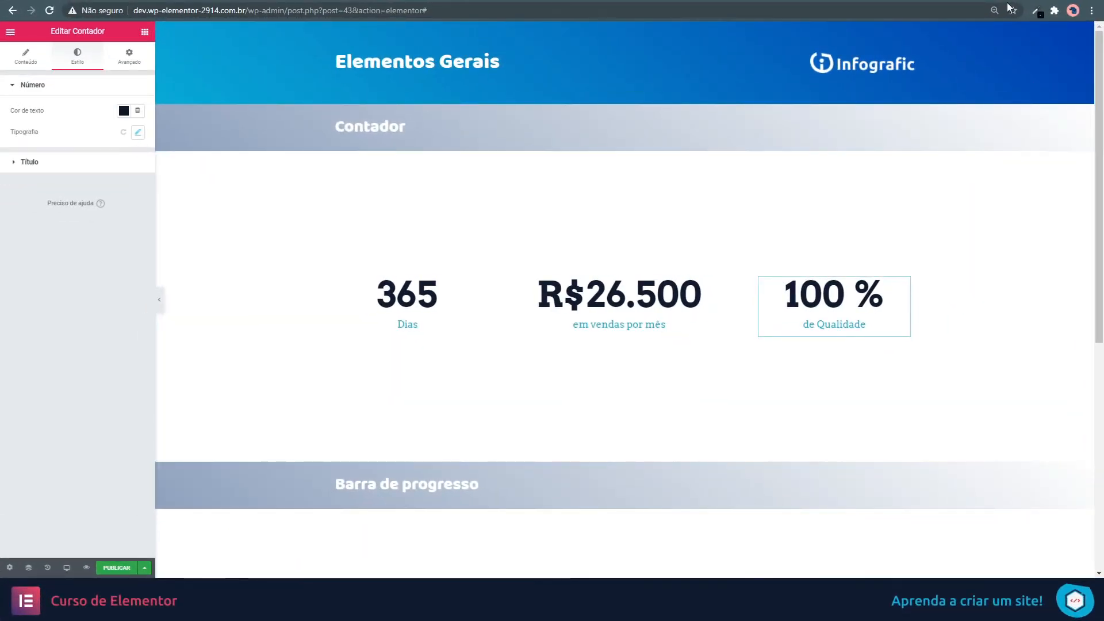
pyautogui.click(995, 12)
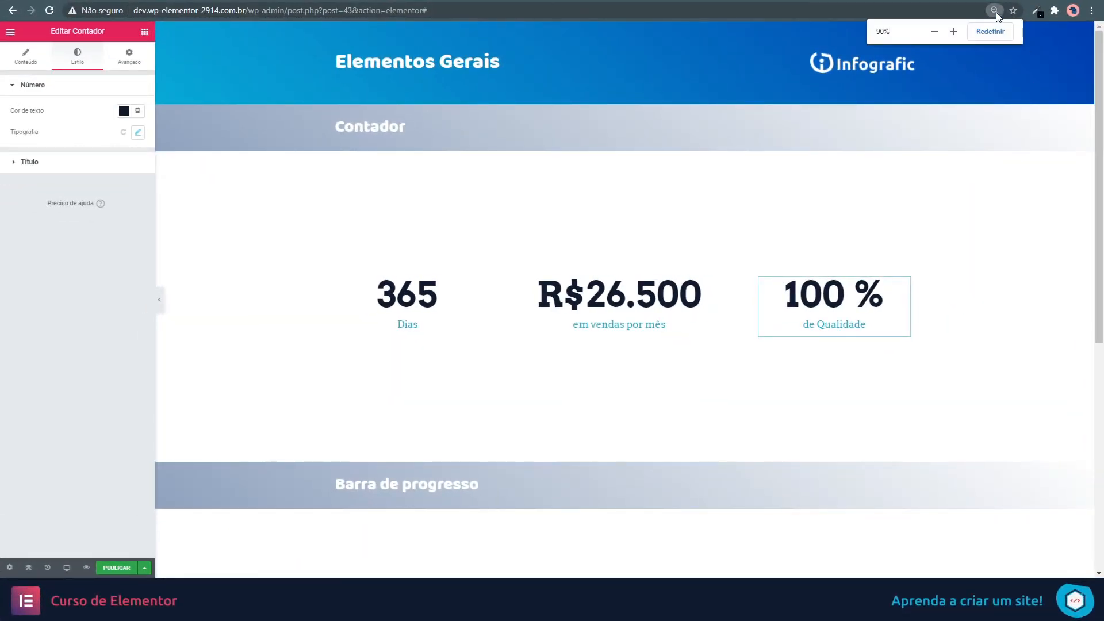
pyautogui.click(953, 32)
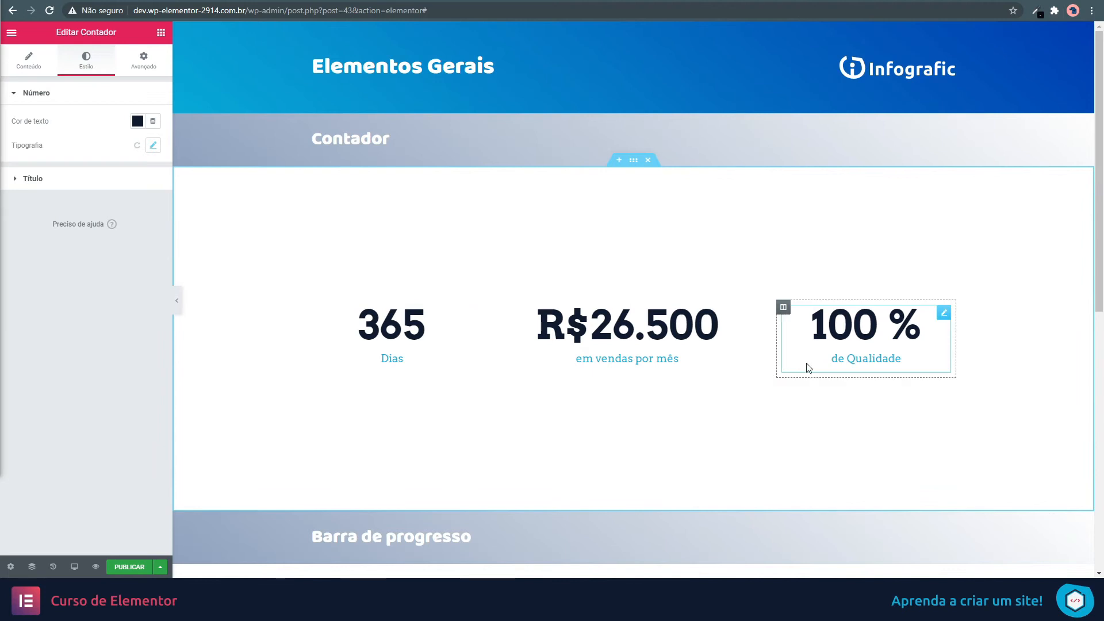
# Add a Barra de progresso widget below the Desenvolvimento PHP bar in the first column.
pyautogui.scroll(-8, 806, 375)
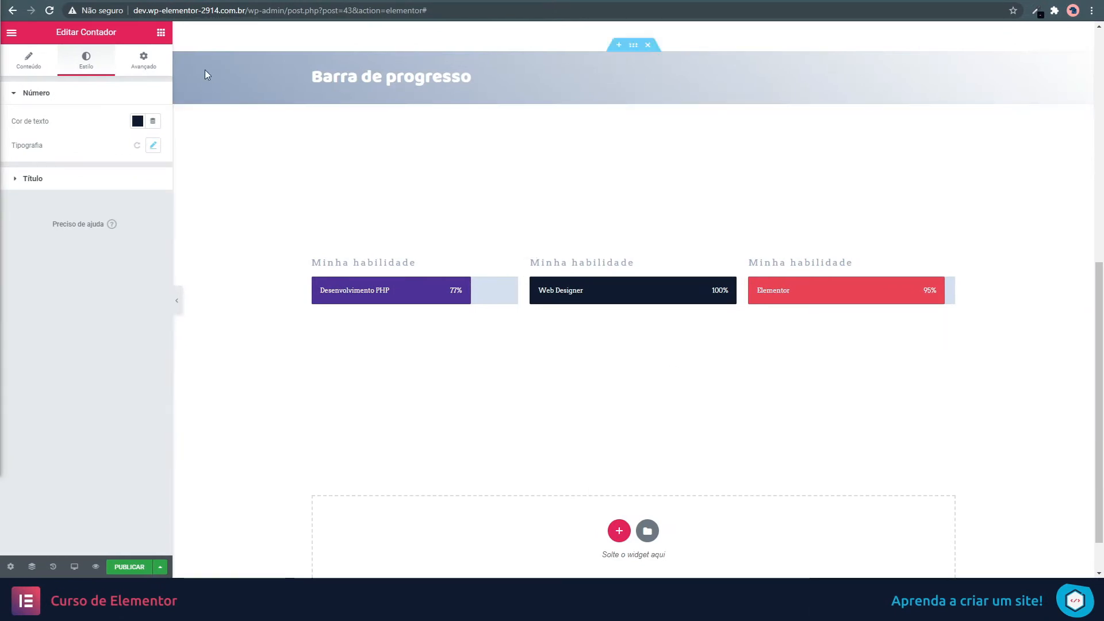
pyautogui.click(161, 32)
pyautogui.moveTo(106, 360); pyautogui.dragTo(391, 300)
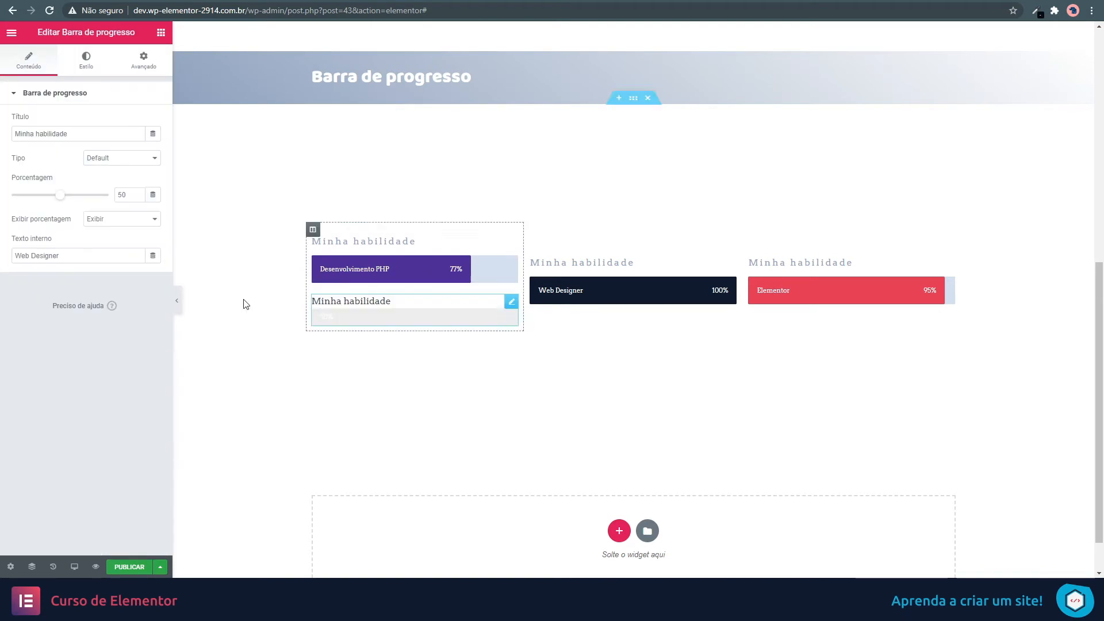
# Delete the extra Web Designer progress bar below the Desenvolvimento PHP bar.
pyautogui.click(161, 32)
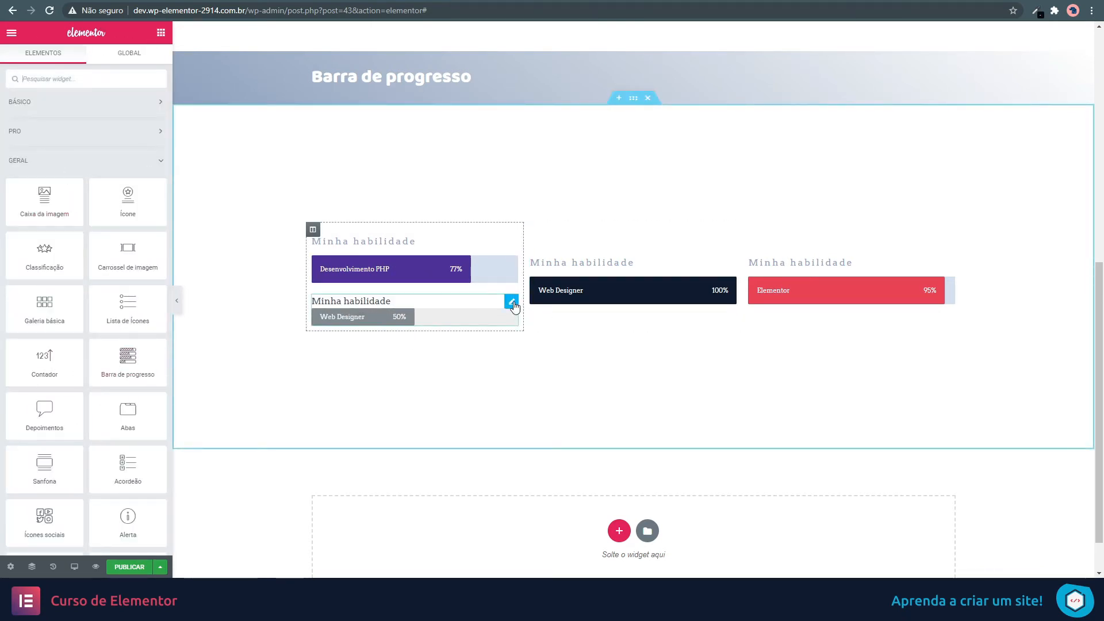
pyautogui.click(511, 303)
pyautogui.rightClick(514, 306)
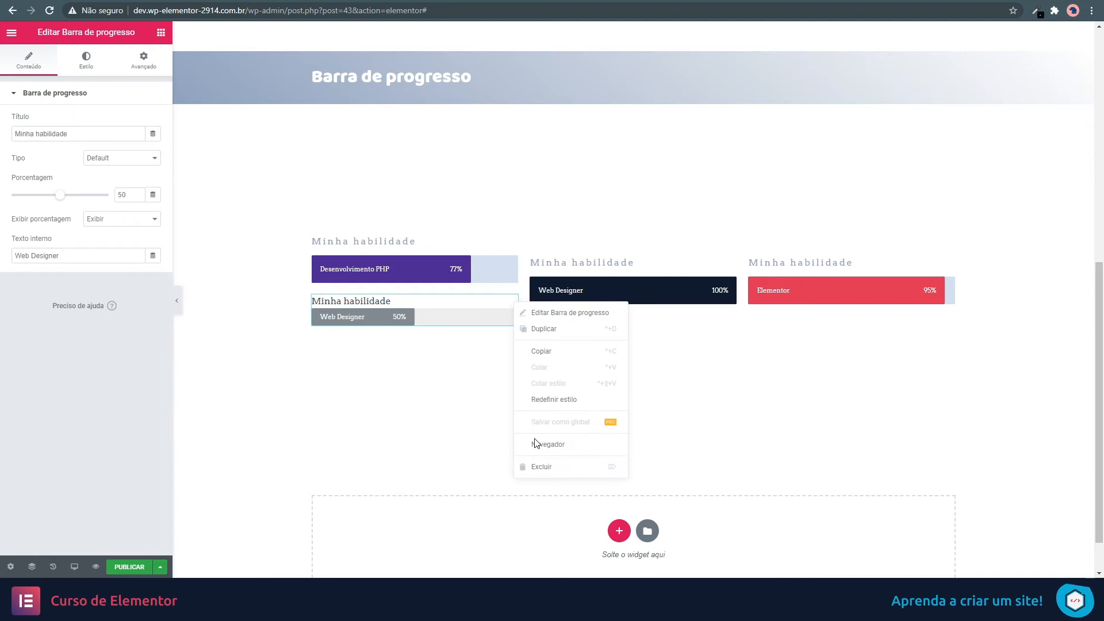
pyautogui.click(566, 467)
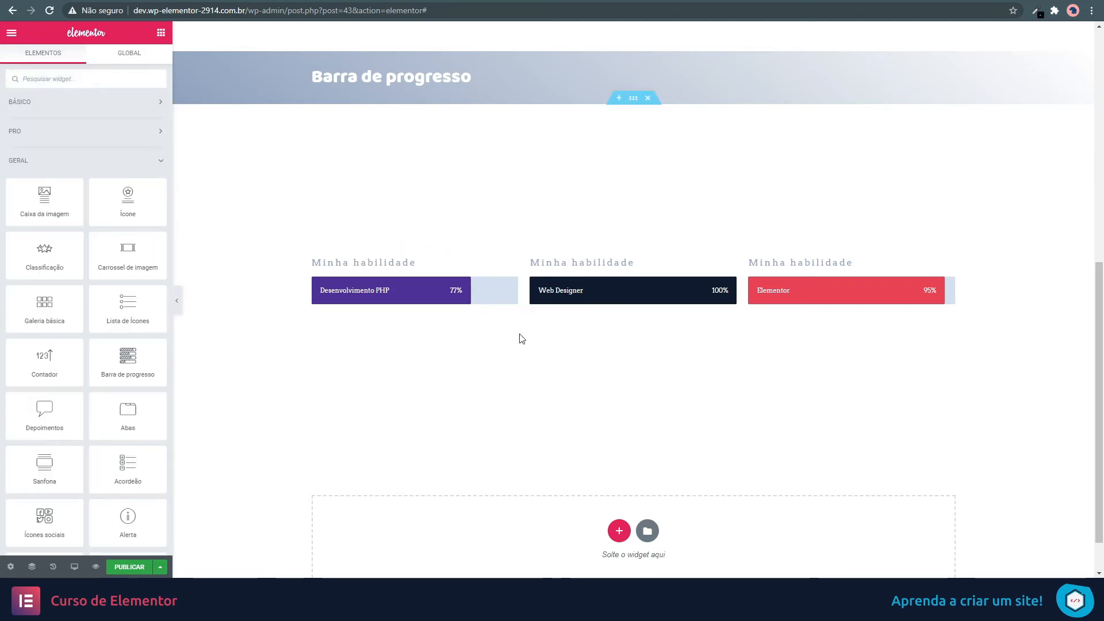
# Open the Desenvolvimento PHP progress bar for editing and examine its percentage and title settings.
pyautogui.click(512, 257)
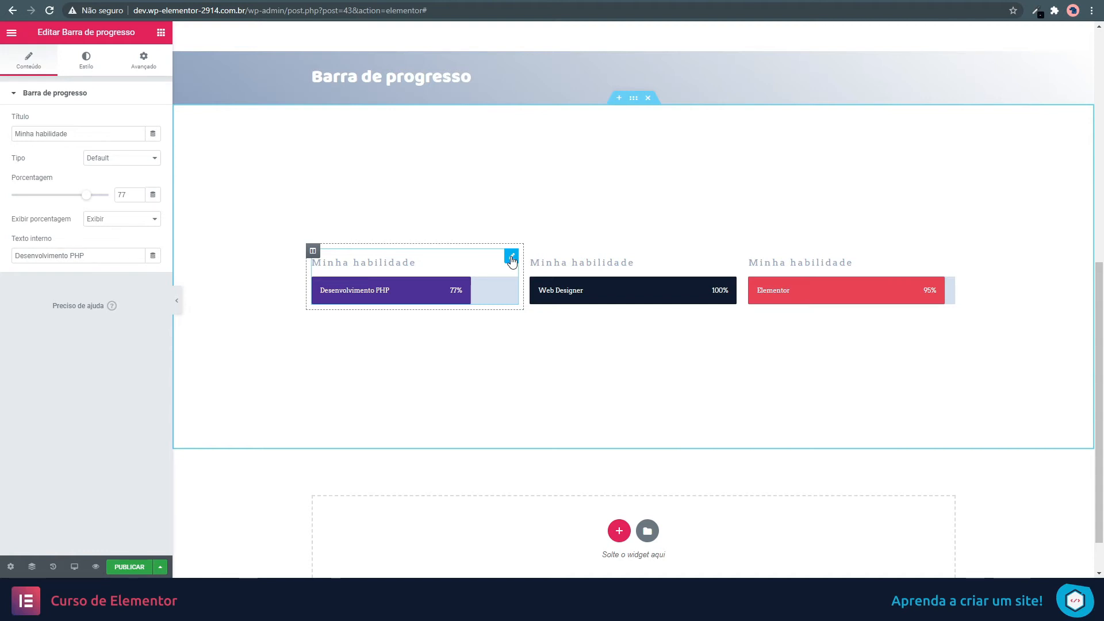
pyautogui.click(153, 196)
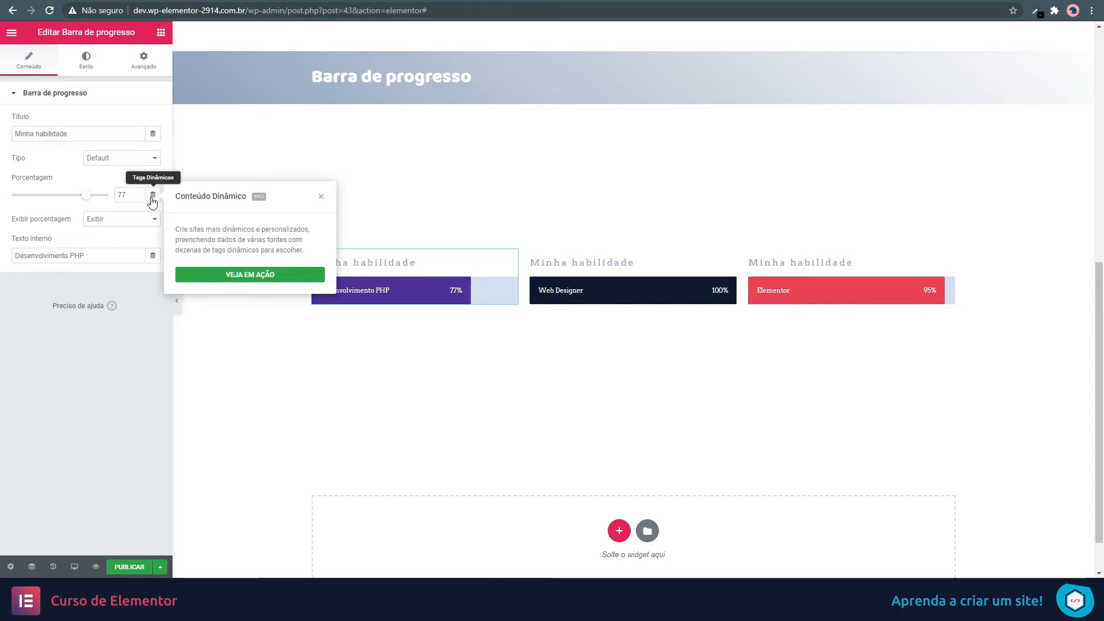
pyautogui.click(119, 180)
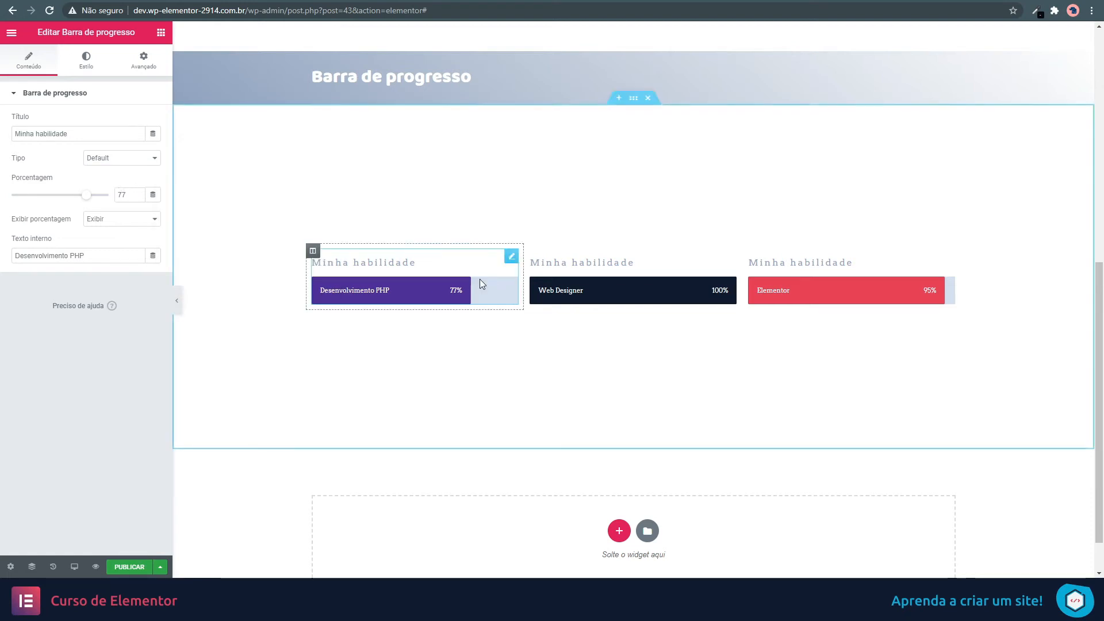
pyautogui.moveTo(69, 134); pyautogui.dragTo(2, 131)
pyautogui.click(77, 134)
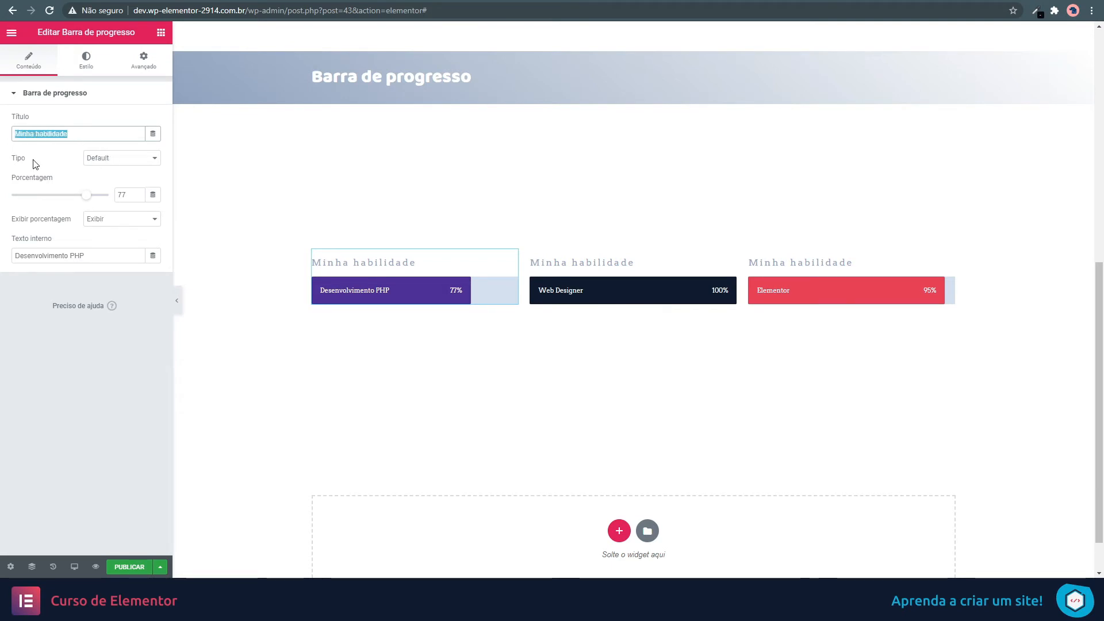
# Try the Atenção type on the Desenvolvimento PHP progress bar and set it to Sucesso.
pyautogui.click(124, 161)
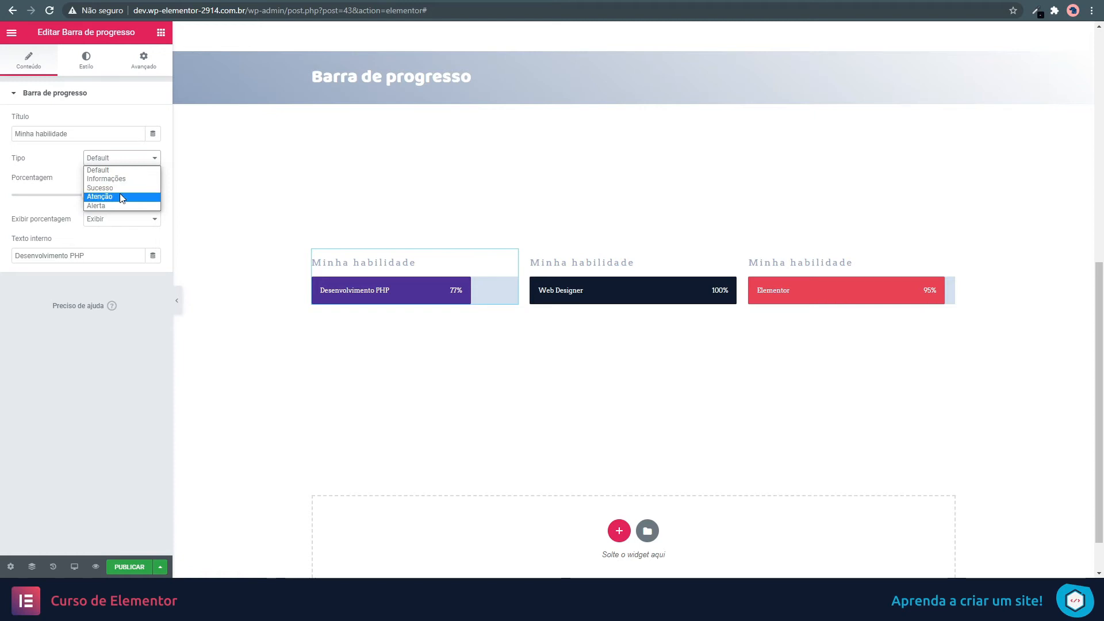
pyautogui.click(120, 196)
pyautogui.click(112, 158)
pyautogui.click(118, 188)
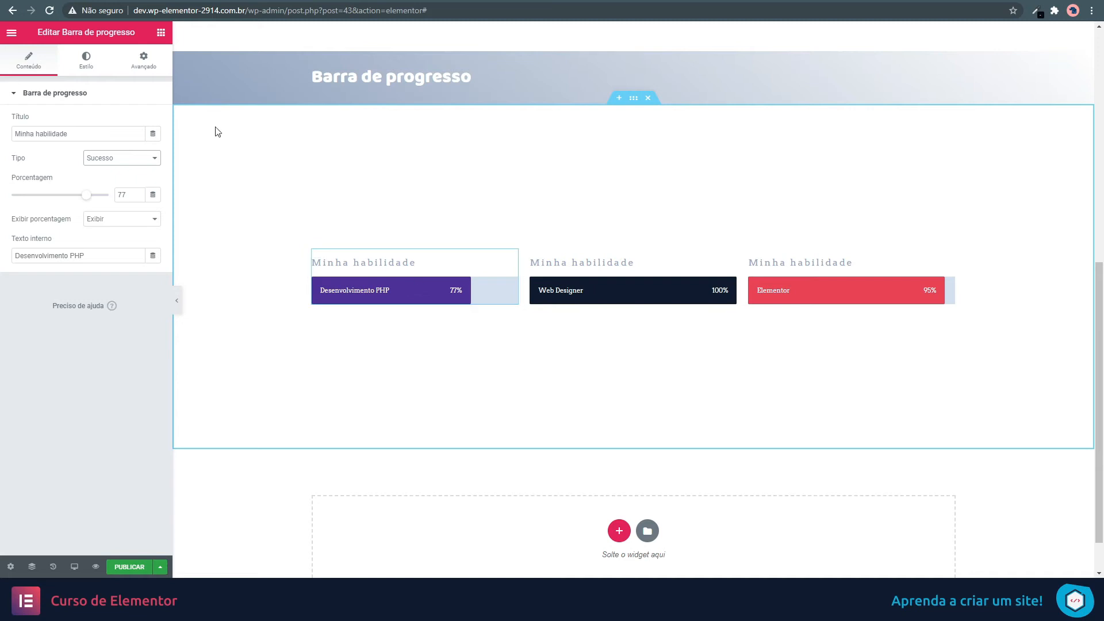
# Examine the bar colour among the style settings of the Desenvolvimento PHP progress bar.
pyautogui.click(86, 60)
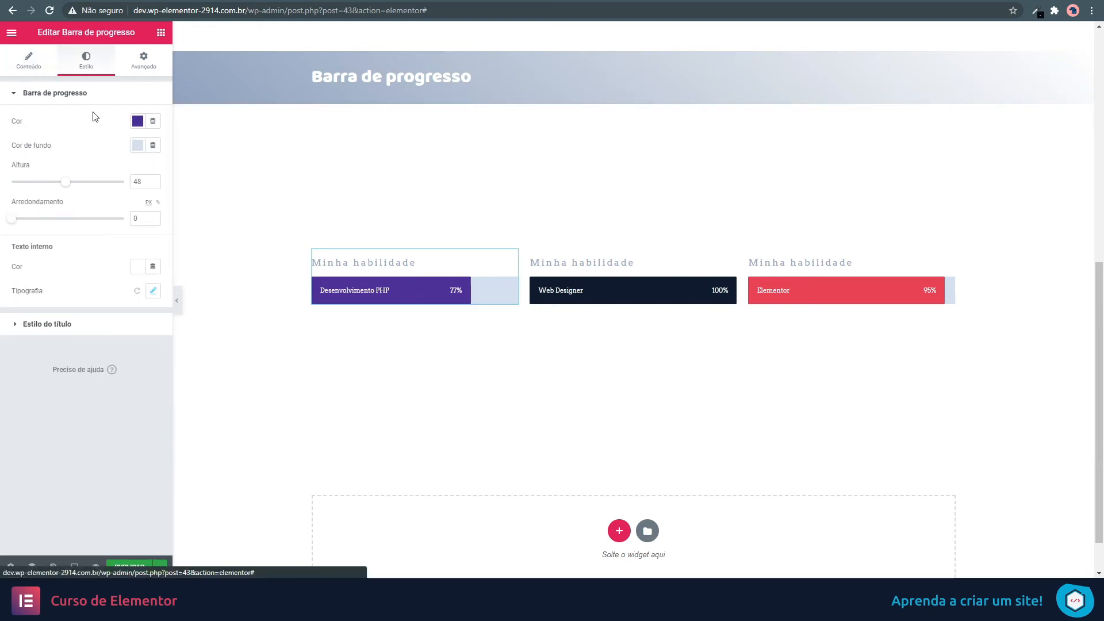
pyautogui.click(136, 125)
pyautogui.click(138, 120)
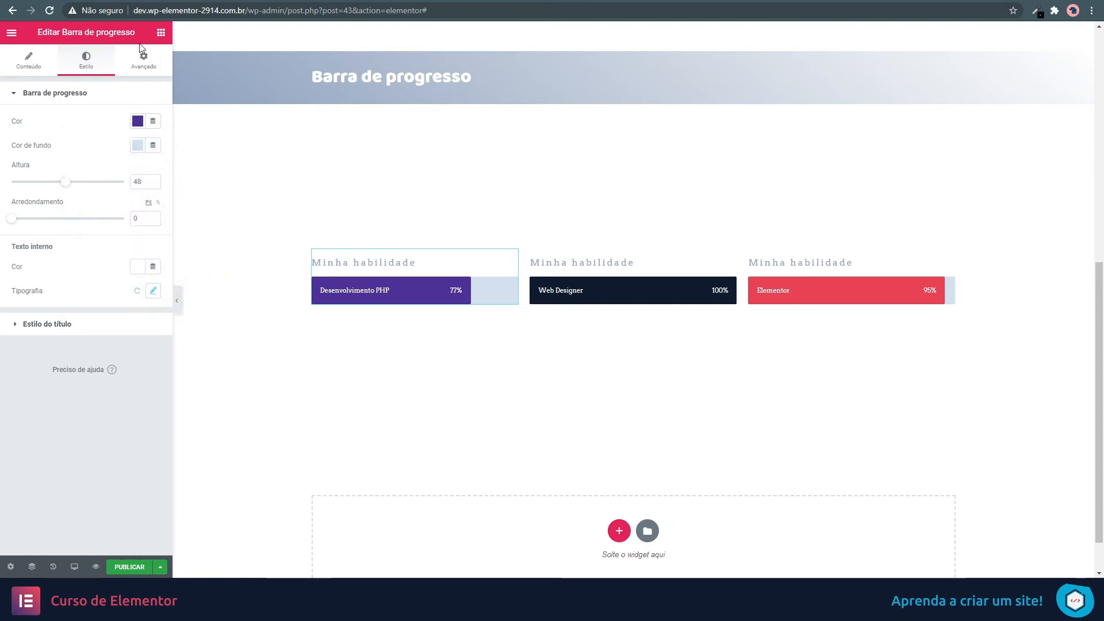
# Add another Barra de progresso widget below the Desenvolvimento PHP bar and try the Informações and Sucesso types on it.
pyautogui.click(160, 36)
pyautogui.moveTo(127, 359); pyautogui.dragTo(414, 310)
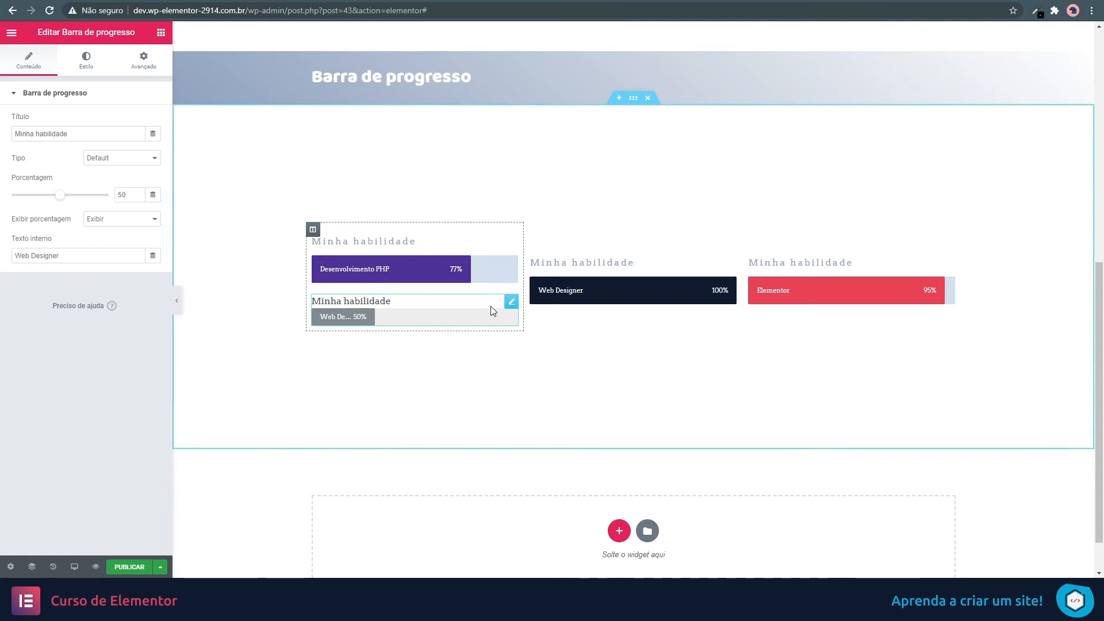
pyautogui.click(126, 160)
pyautogui.click(113, 179)
pyautogui.click(110, 163)
pyautogui.click(114, 191)
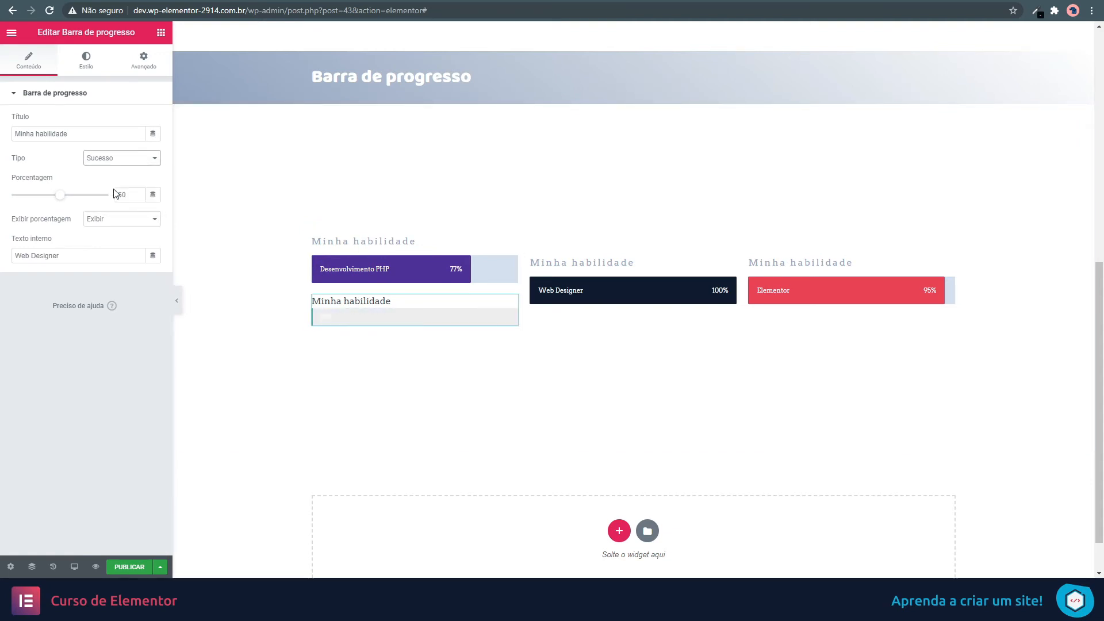
# Try the Atenção and Alerta types on the extra Web Designer bar in the first column and delete that bar.
pyautogui.click(126, 163)
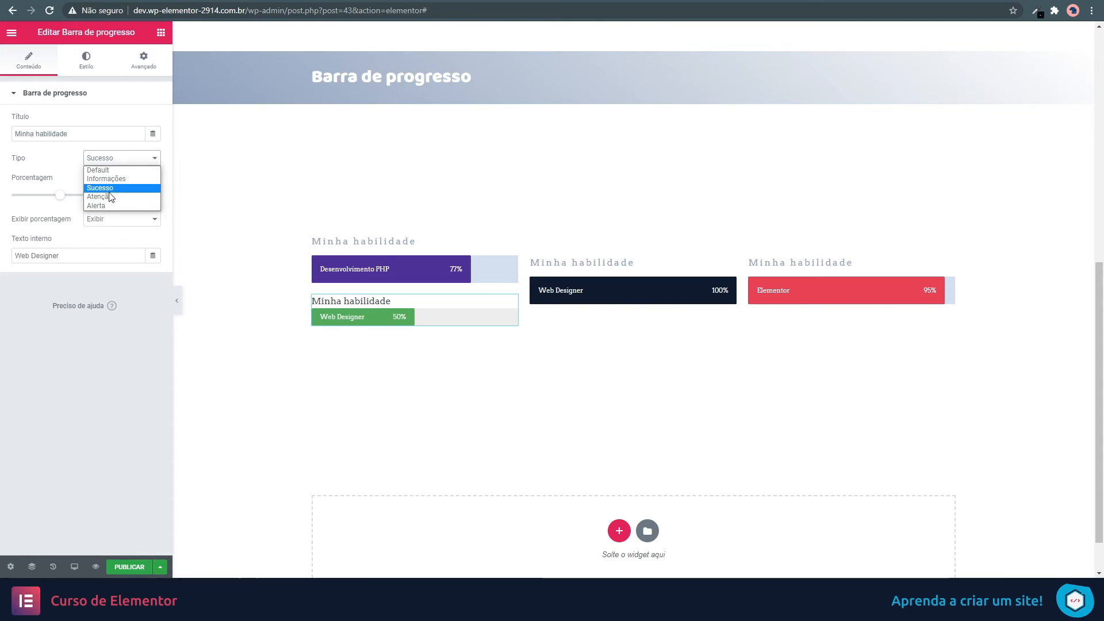
pyautogui.click(115, 197)
pyautogui.click(110, 161)
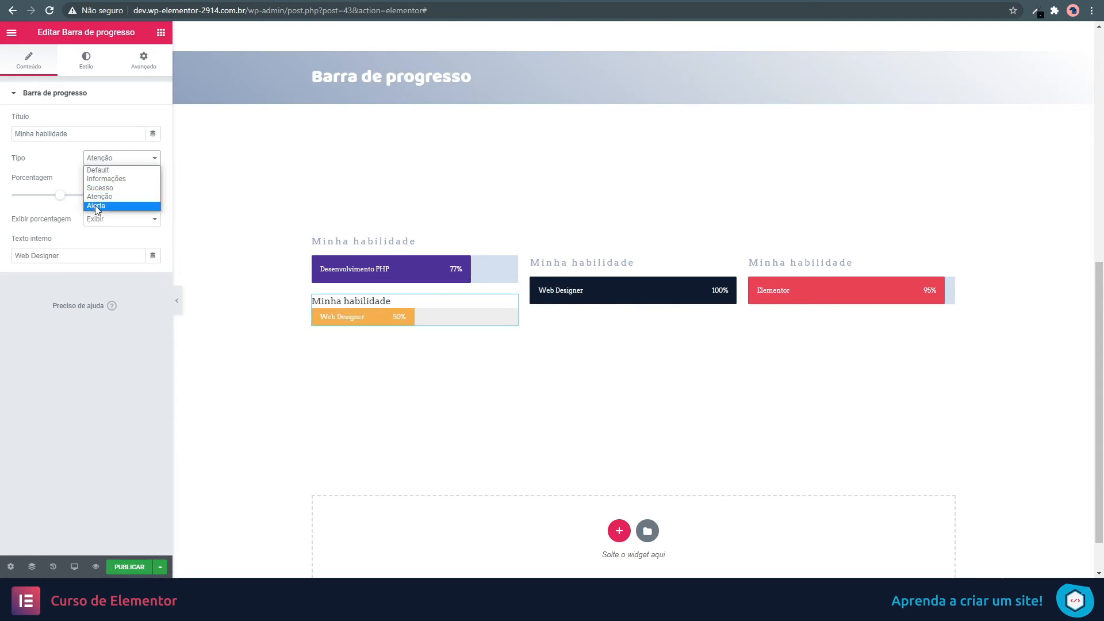
pyautogui.click(99, 205)
pyautogui.rightClick(516, 306)
pyautogui.click(566, 466)
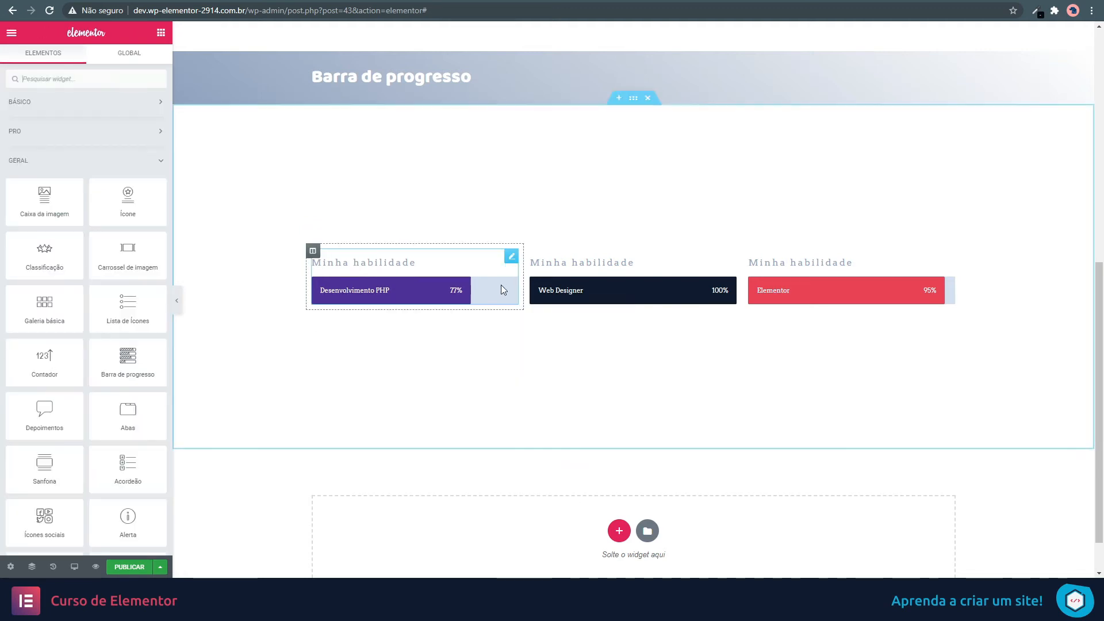
# Set the Desenvolvimento PHP progress bar's type to Default and its percentage to 92.
pyautogui.click(509, 281)
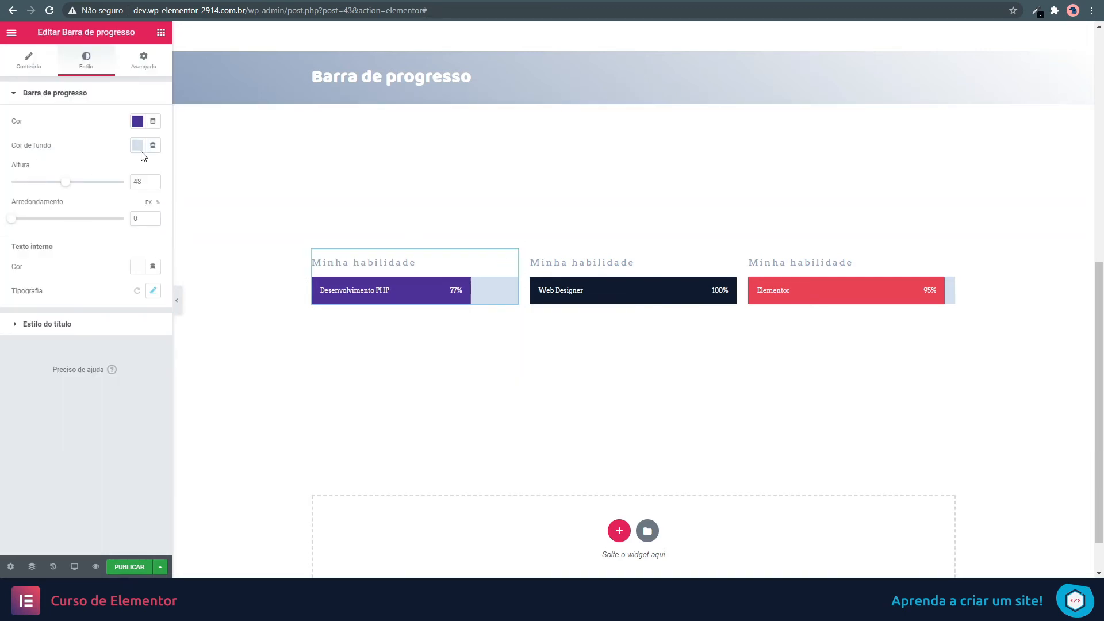
pyautogui.click(50, 57)
pyautogui.click(129, 169)
pyautogui.moveTo(87, 200)
pyautogui.mouseDown()
pyautogui.moveTo(44, 200)
pyautogui.moveTo(101, 201)
pyautogui.mouseUp()
# Try the Ocultar option for the percentage display of the Desenvolvimento PHP bar and restore it to Exibir.
pyautogui.click(111, 220)
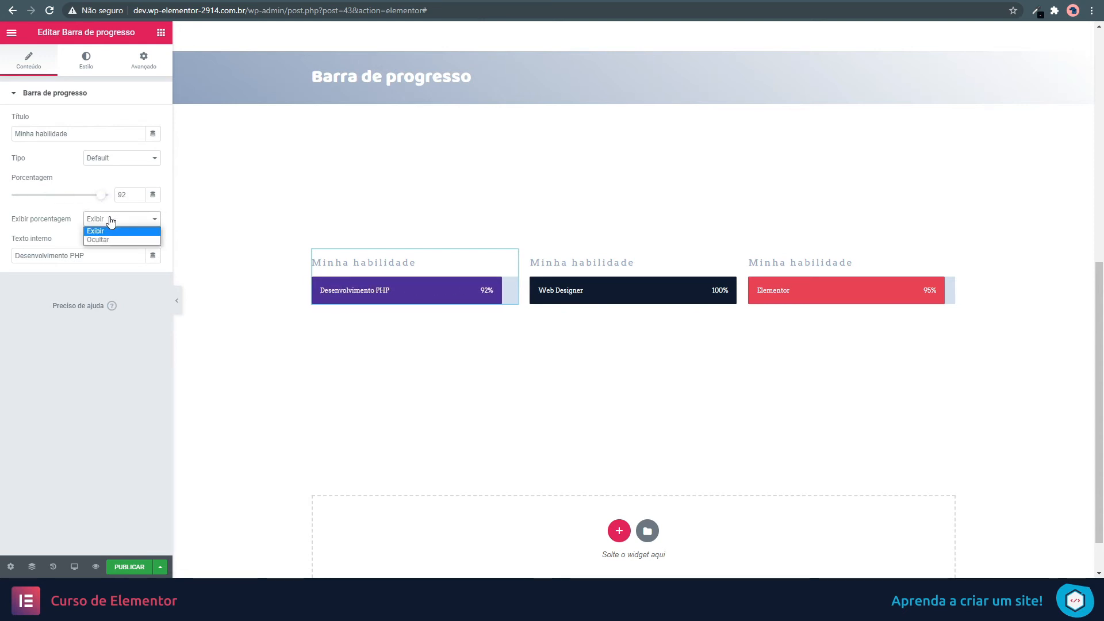
pyautogui.click(131, 241)
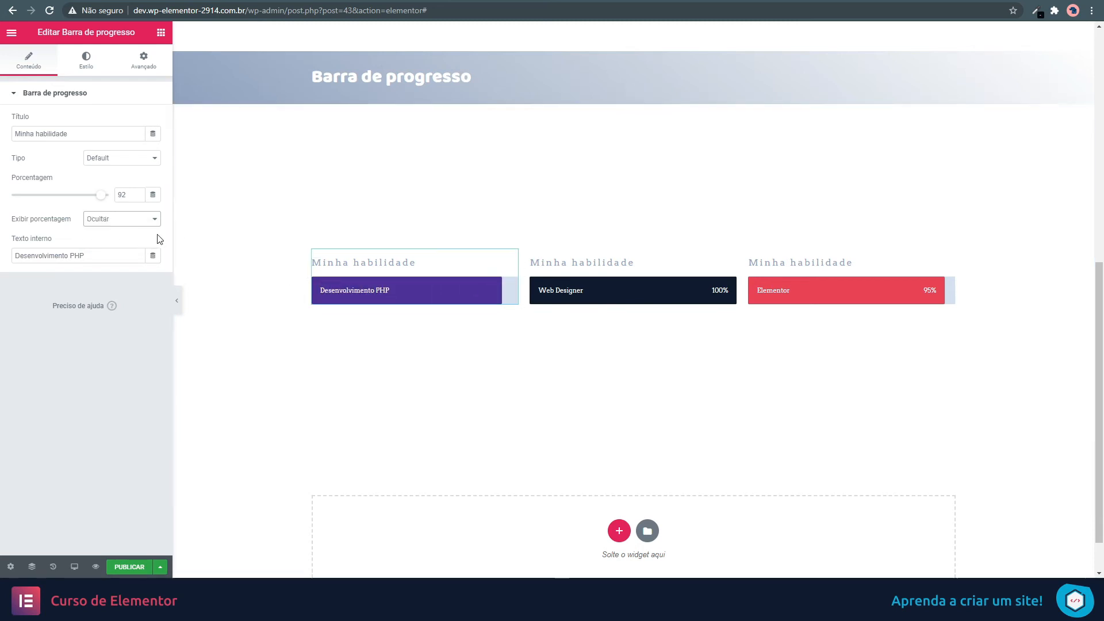
pyautogui.click(126, 221)
pyautogui.click(127, 231)
pyautogui.moveTo(104, 255); pyautogui.dragTo(13, 255)
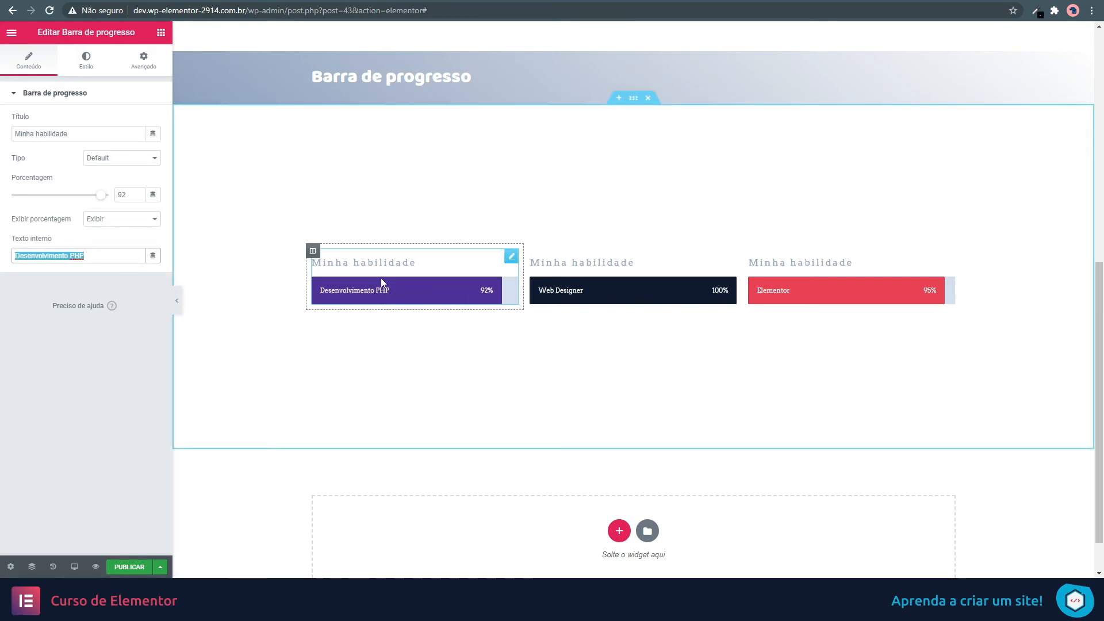
# Change the Desenvolvimento PHP bar's fill colour to the saved cyan blue swatch.
pyautogui.click(91, 64)
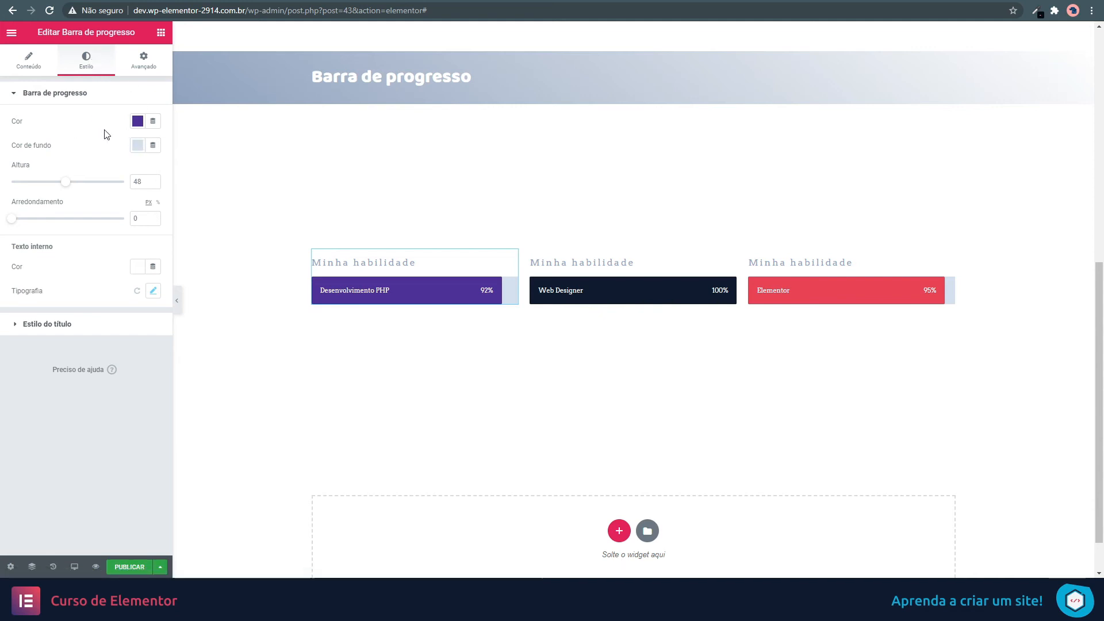
pyautogui.click(137, 128)
pyautogui.click(128, 162)
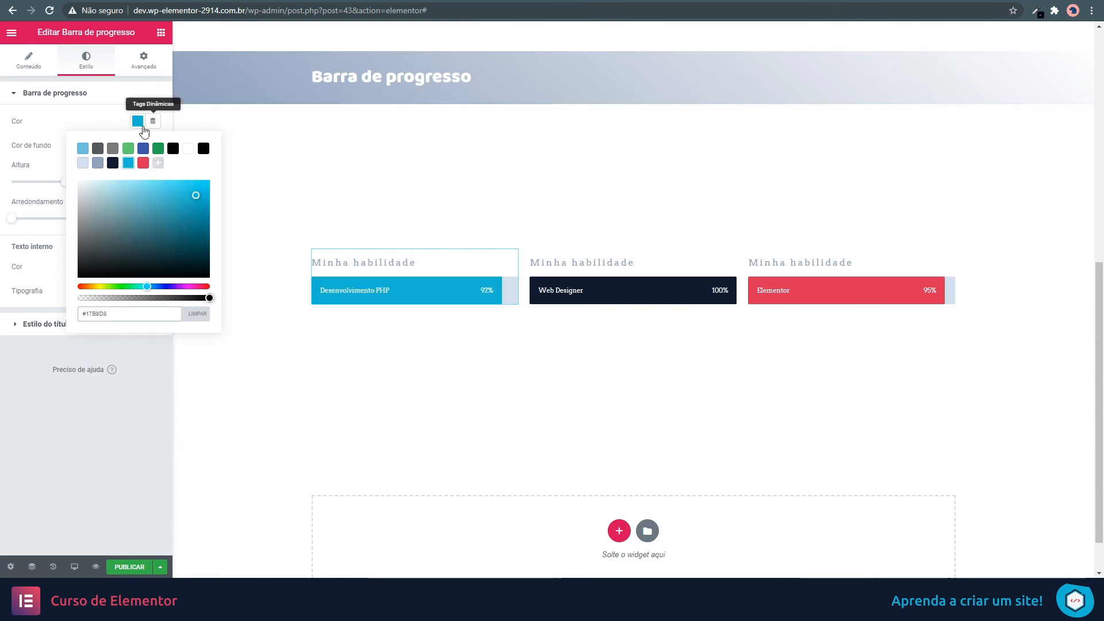
pyautogui.click(140, 125)
# Try dark navy, red and cyan blue as the Desenvolvimento PHP bar's background colour and restore the light grey-blue.
pyautogui.click(138, 145)
pyautogui.click(113, 187)
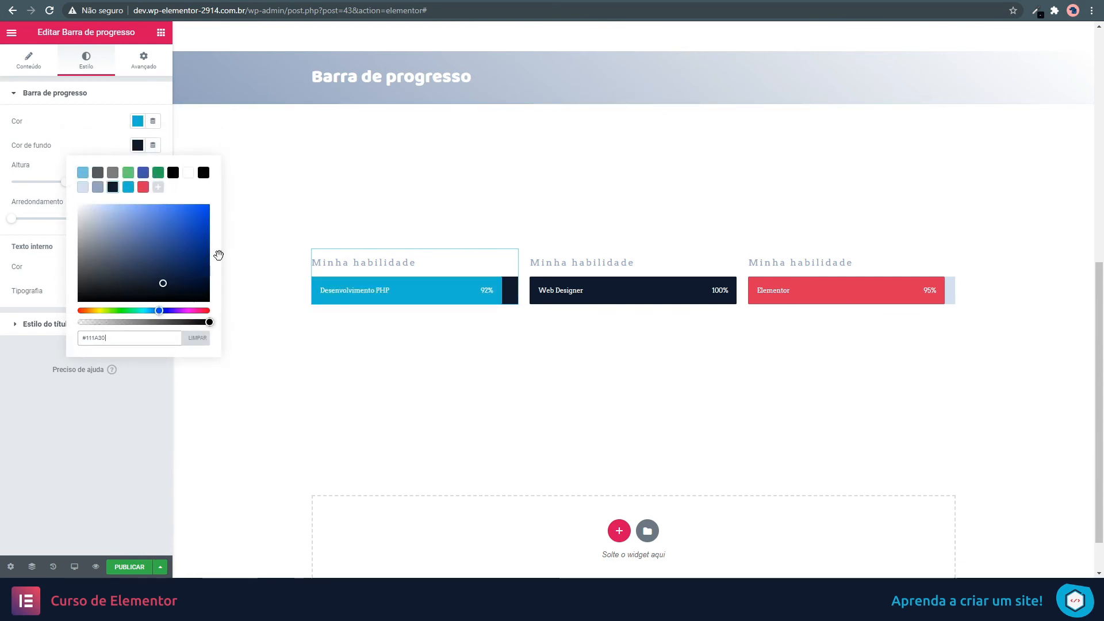
pyautogui.click(143, 187)
pyautogui.click(132, 188)
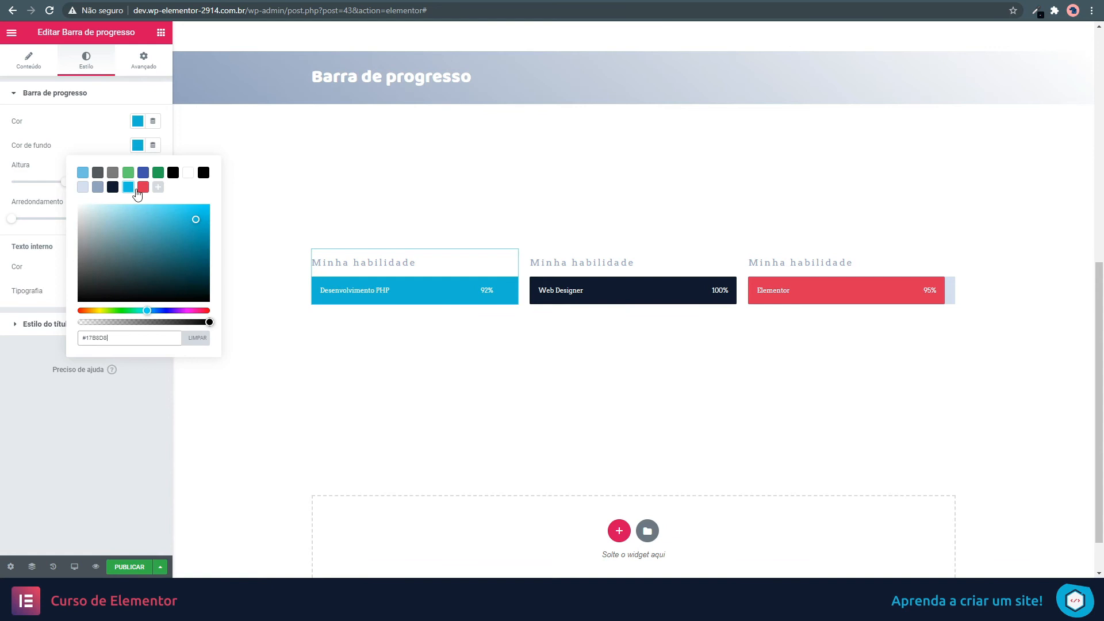
pyautogui.click(83, 188)
pyautogui.click(81, 126)
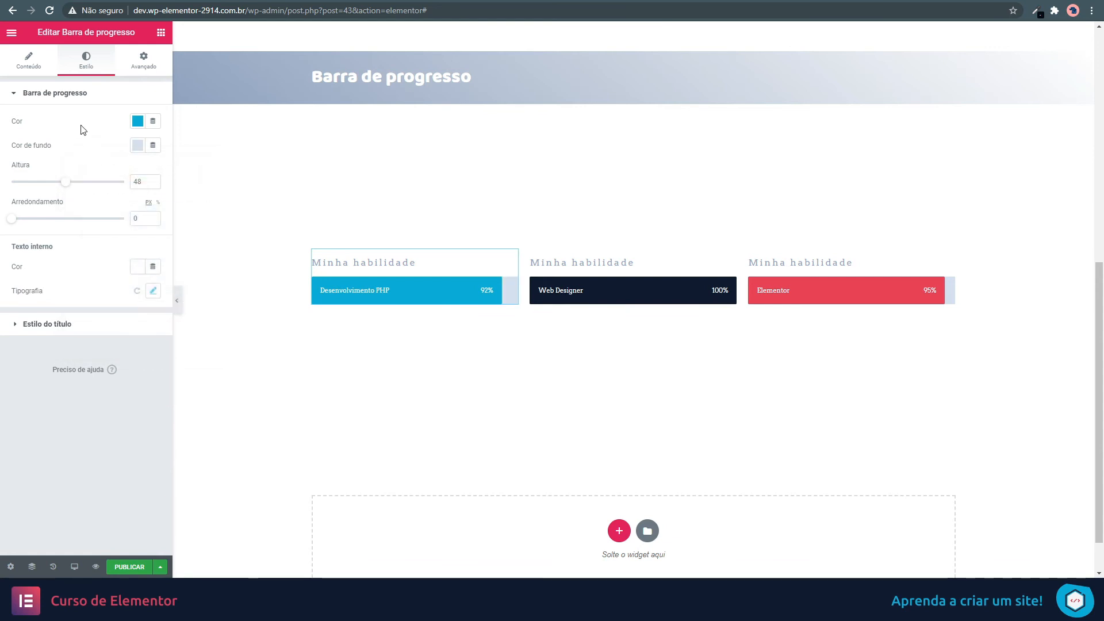
# Set the Desenvolvimento PHP bar's height to 36 and try out its corner rounding.
pyautogui.moveTo(65, 182)
pyautogui.mouseDown()
pyautogui.moveTo(48, 183)
pyautogui.moveTo(126, 185)
pyautogui.moveTo(54, 196)
pyautogui.mouseUp()
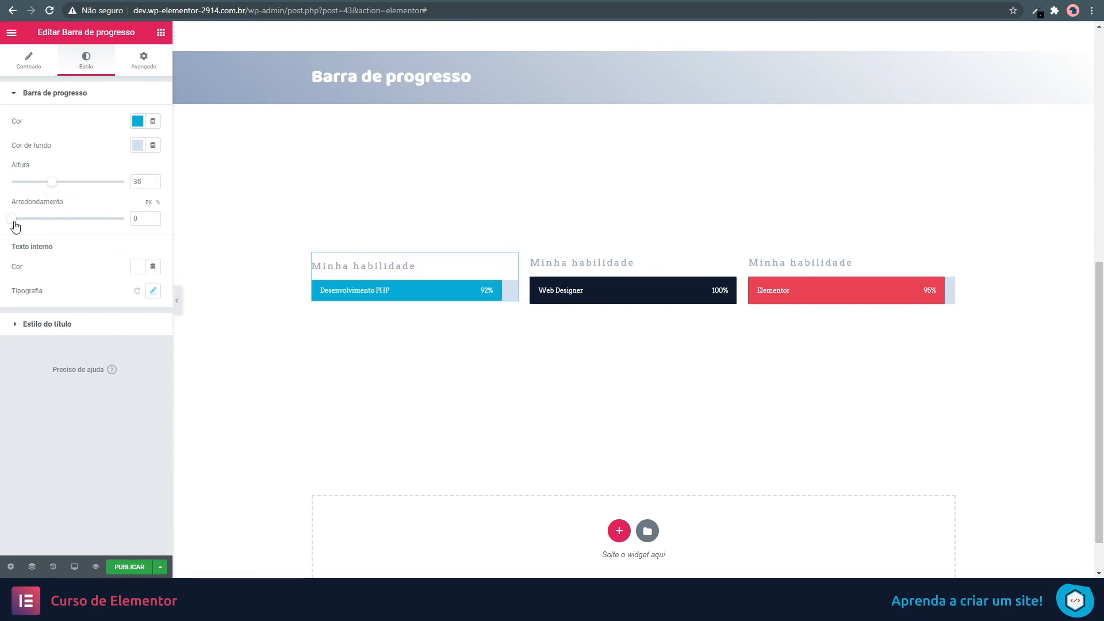
pyautogui.moveTo(15, 222)
pyautogui.mouseDown()
pyautogui.moveTo(92, 224)
pyautogui.moveTo(35, 213)
pyautogui.mouseUp()
# Try a dark navy inner text colour on the Desenvolvimento PHP bar and restore white (#FFFFFF).
pyautogui.click(138, 268)
pyautogui.click(113, 308)
pyautogui.click(188, 294)
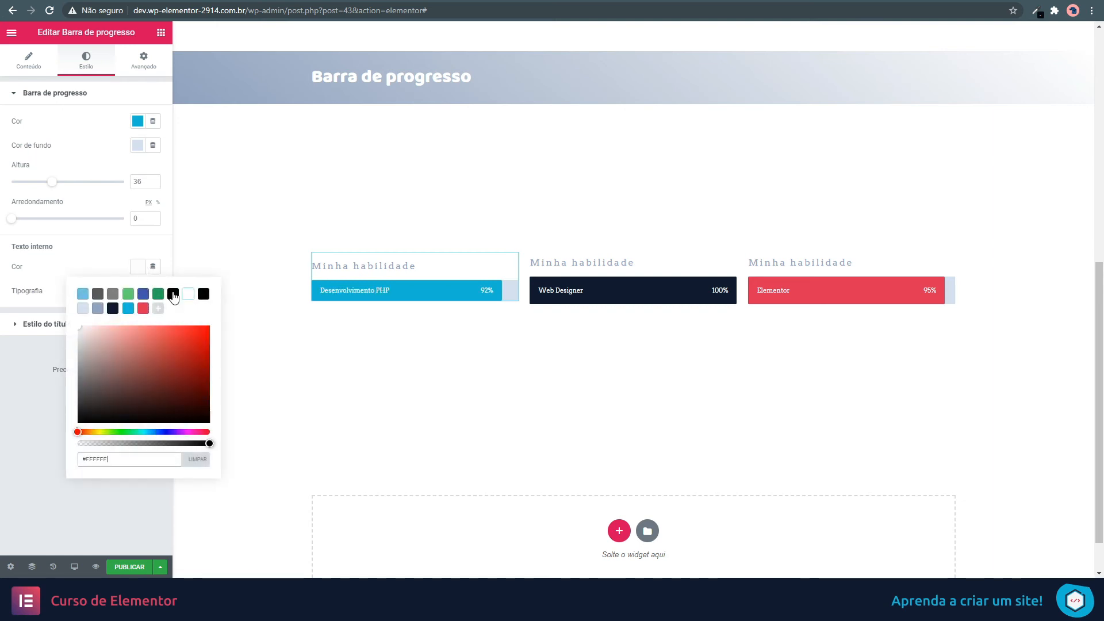
pyautogui.click(80, 266)
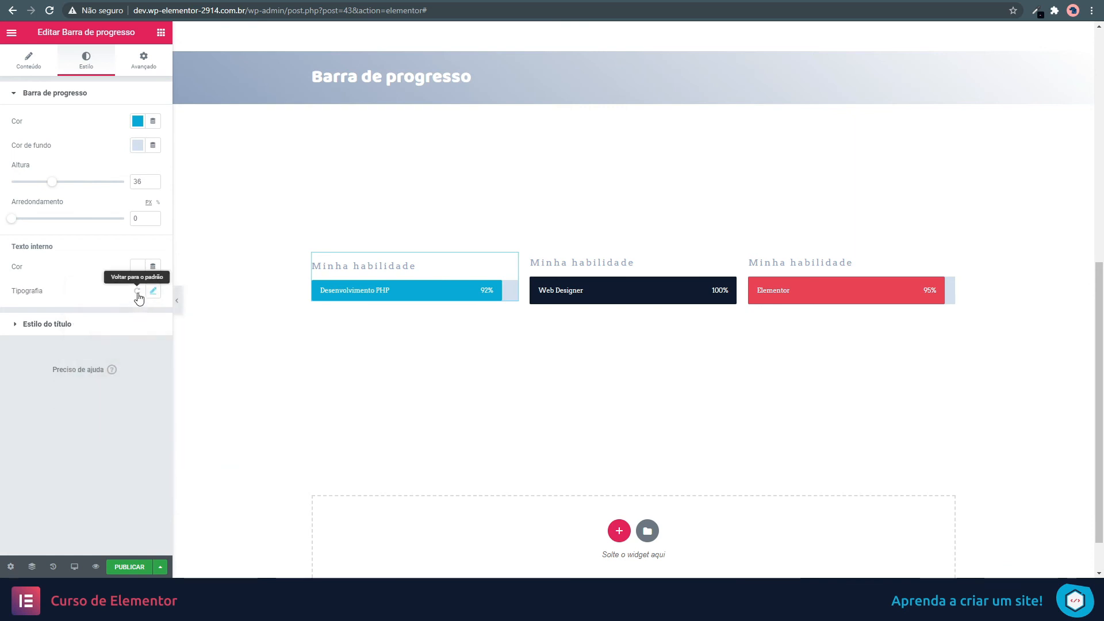
# Set the font size of the Desenvolvimento PHP bar's inner text to 11 px.
pyautogui.click(154, 292)
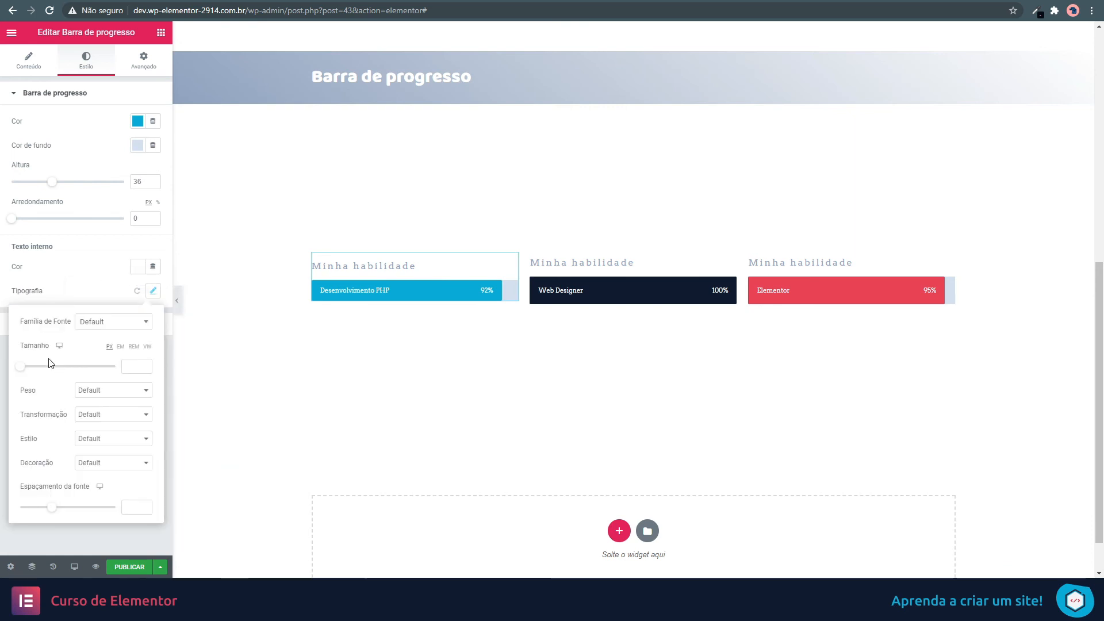
pyautogui.moveTo(20, 368); pyautogui.dragTo(25, 373)
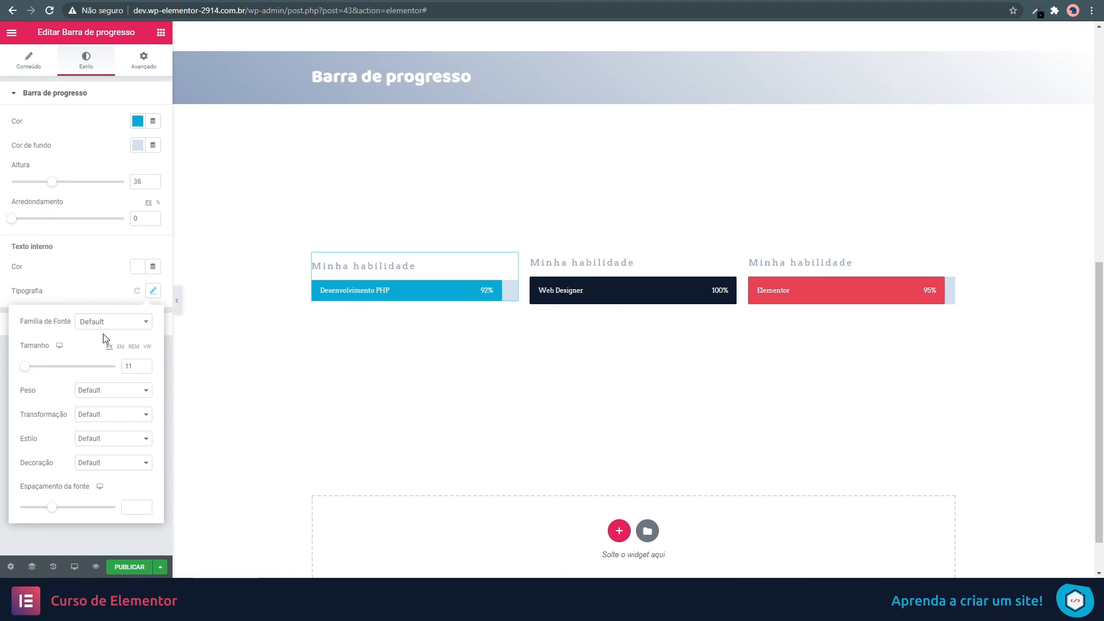
pyautogui.click(103, 256)
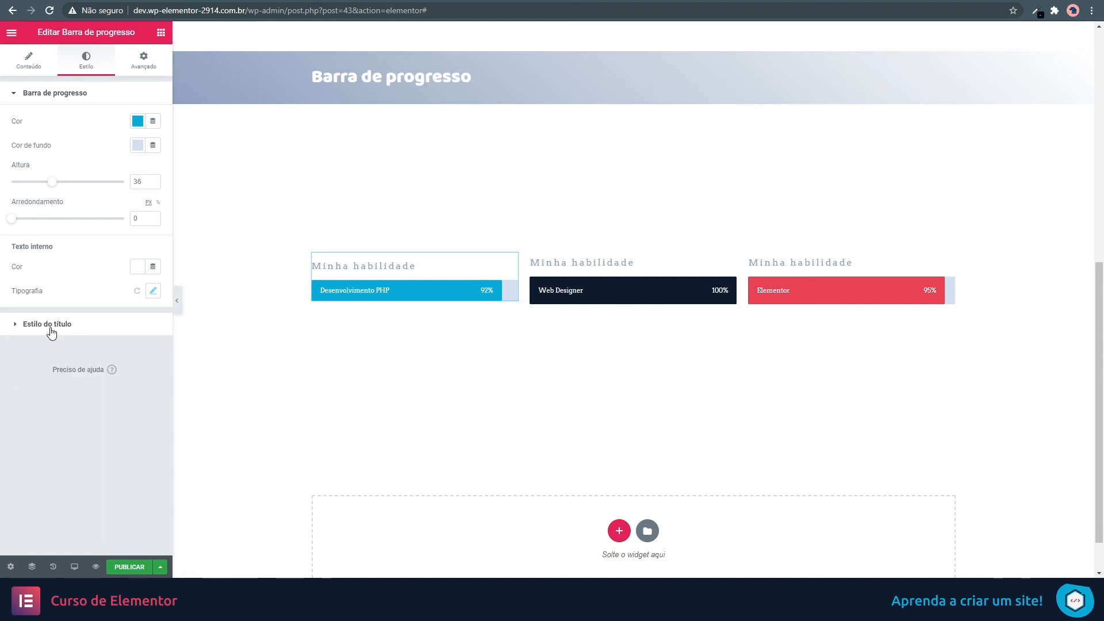
# Examine the text colour and typography options in the title style of the Desenvolvimento PHP progress bar.
pyautogui.click(51, 325)
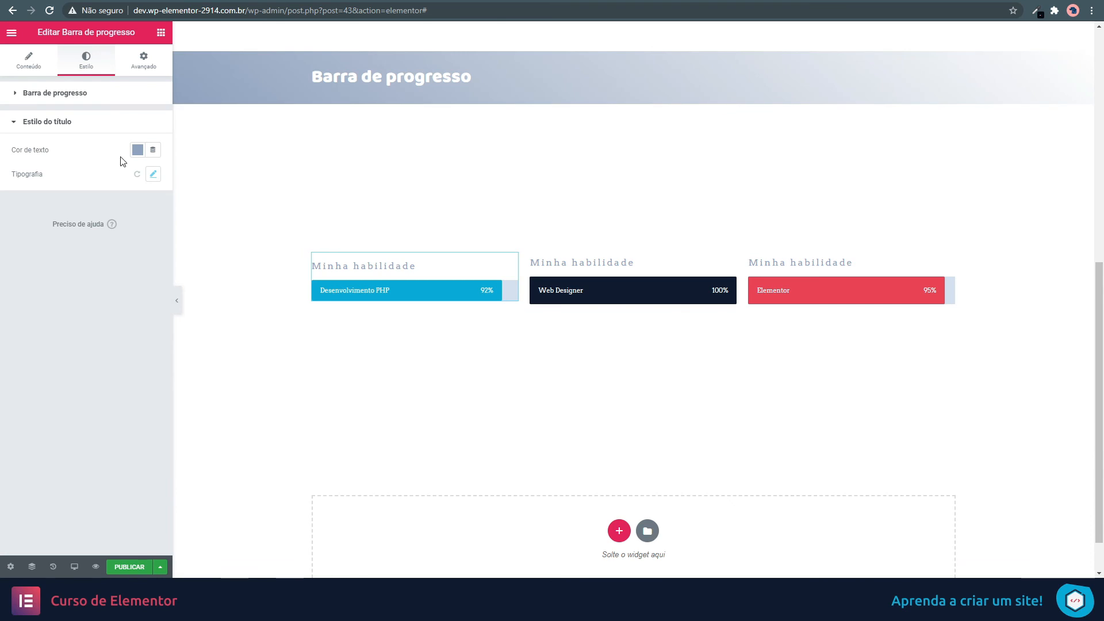
pyautogui.click(138, 150)
pyautogui.click(54, 122)
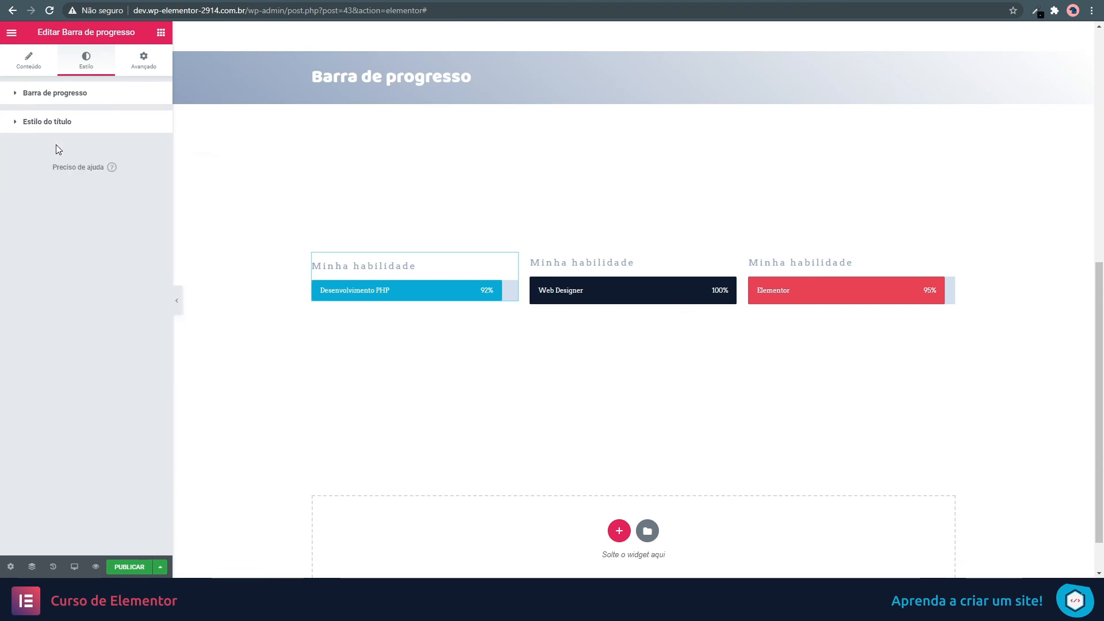
pyautogui.click(88, 134)
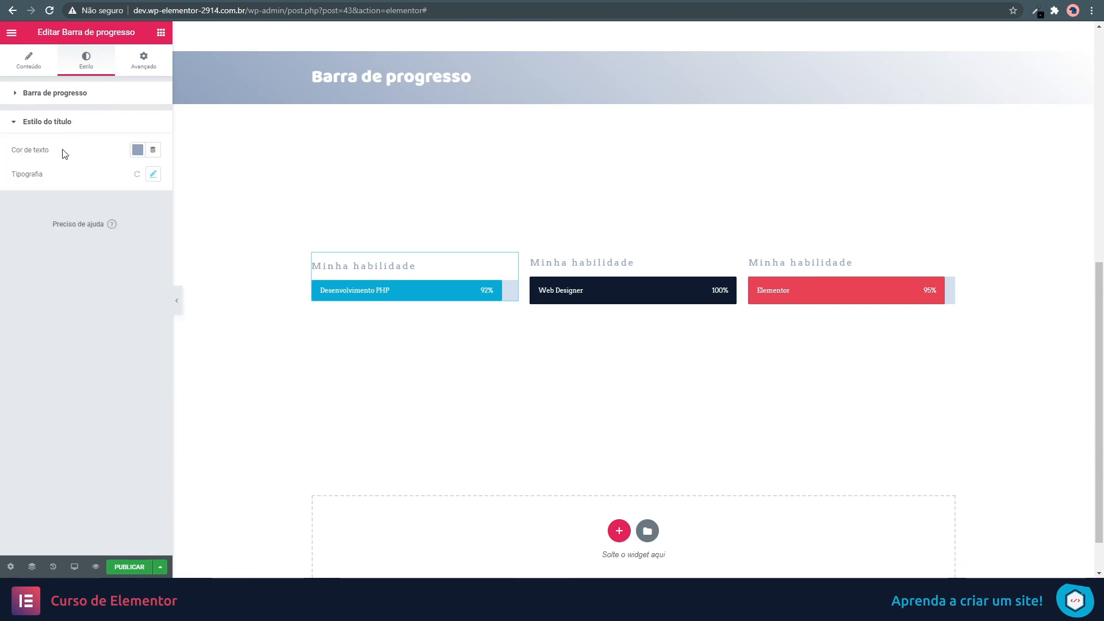